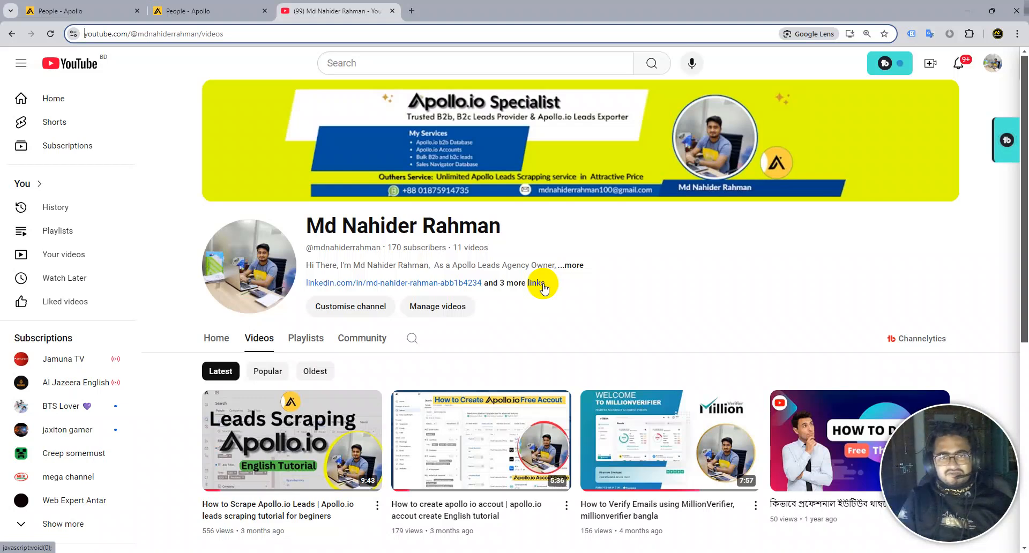
# Switch to the Apollo People search and bring up the Notepad notes to review the job title, employee, location, industry and revenue criteria.
pyautogui.click(201, 12)
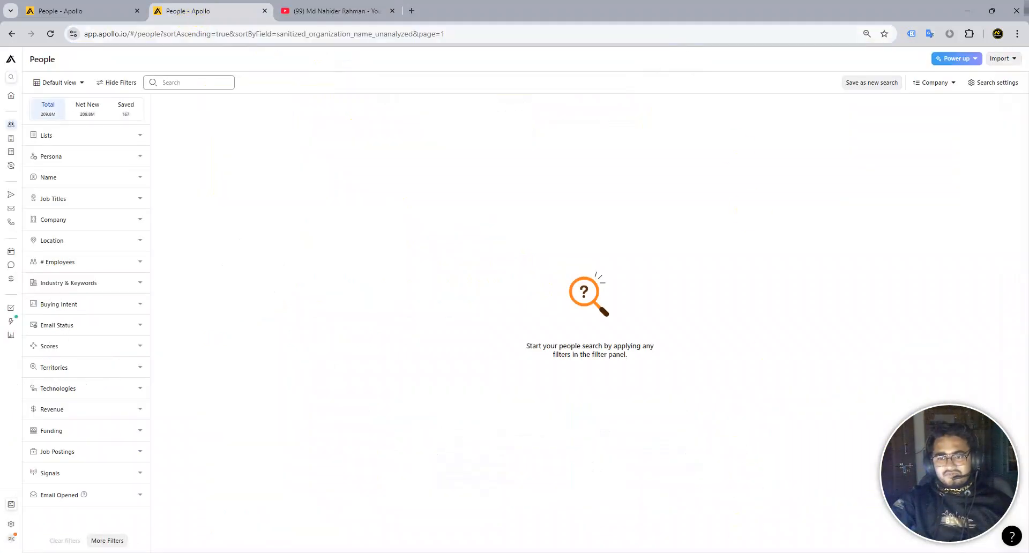
pyautogui.click(756, 531)
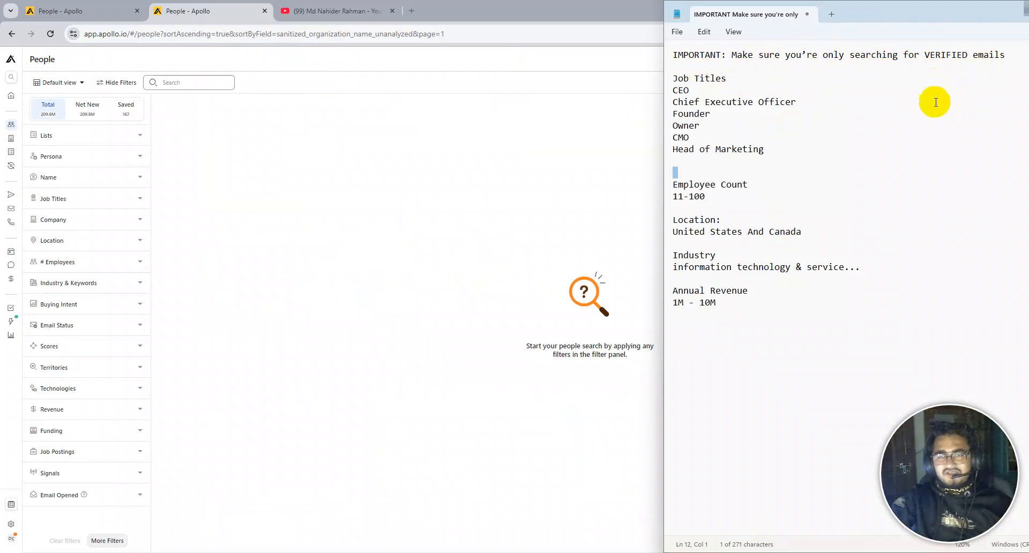
pyautogui.click(706, 78)
pyautogui.click(685, 90)
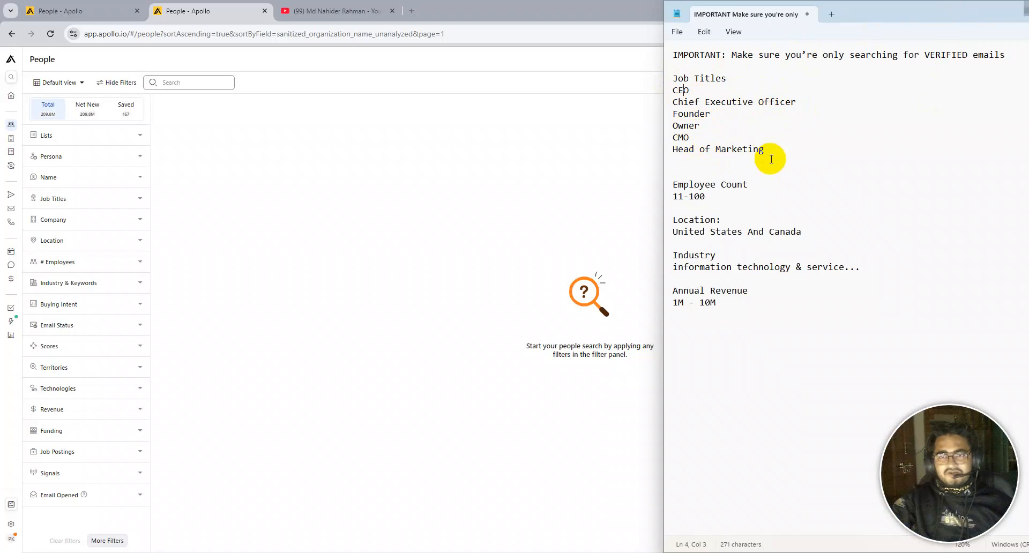
pyautogui.click(756, 188)
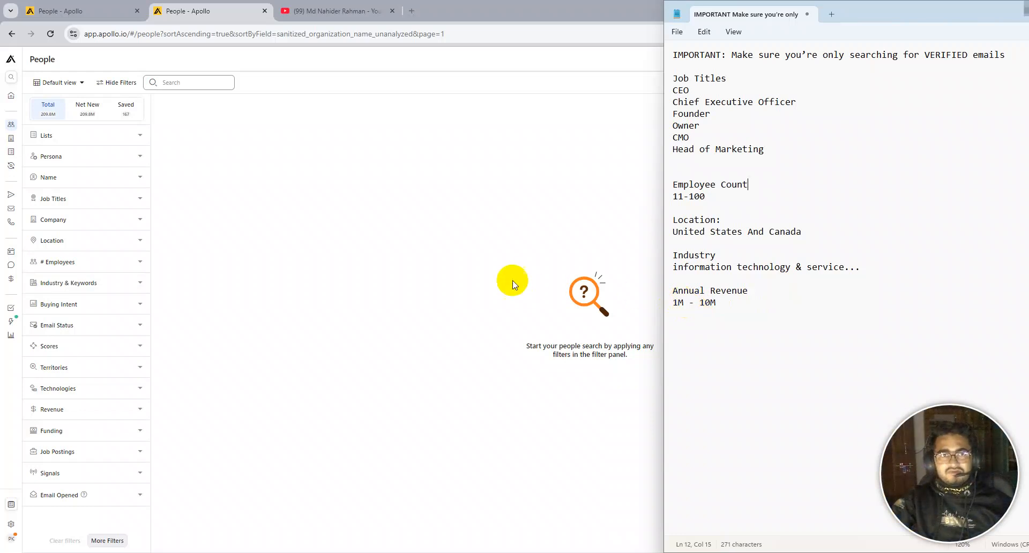
# Restore the browser window to its smaller size beside the notes and include "CeO" in the Job Titles filter.
pyautogui.click(70, 203)
pyautogui.click(63, 238)
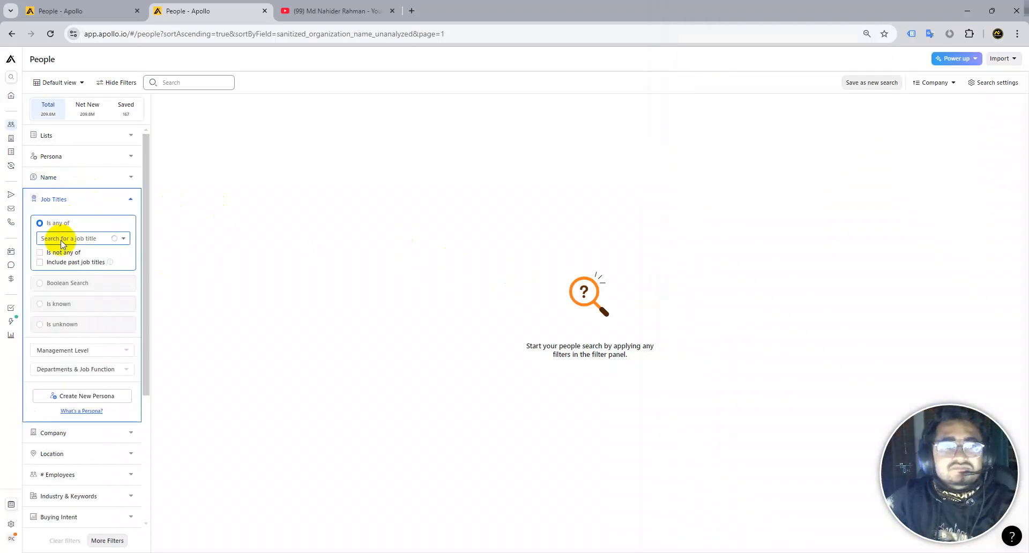
pyautogui.click(992, 11)
pyautogui.click(94, 239)
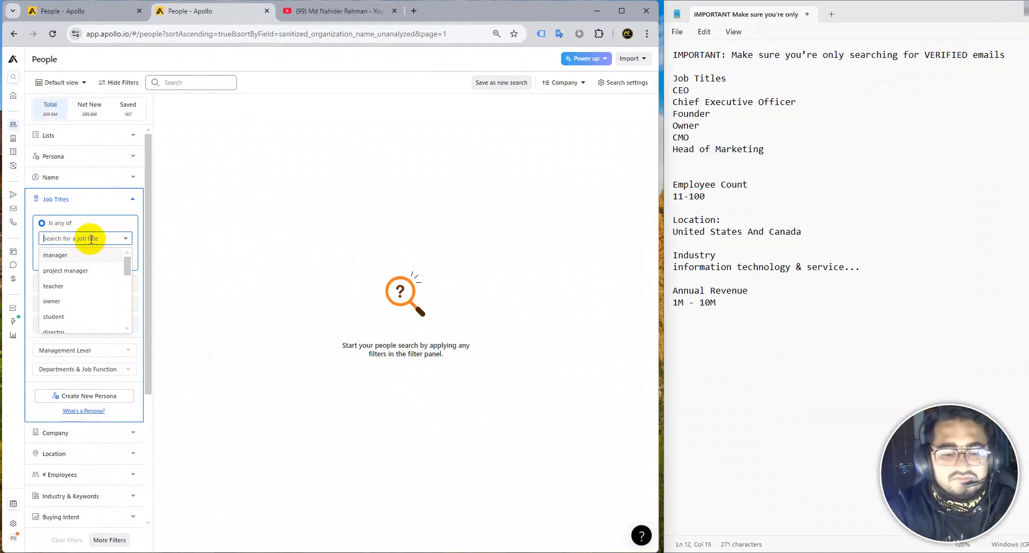
pyautogui.write('CeO')
pyautogui.press('Return')
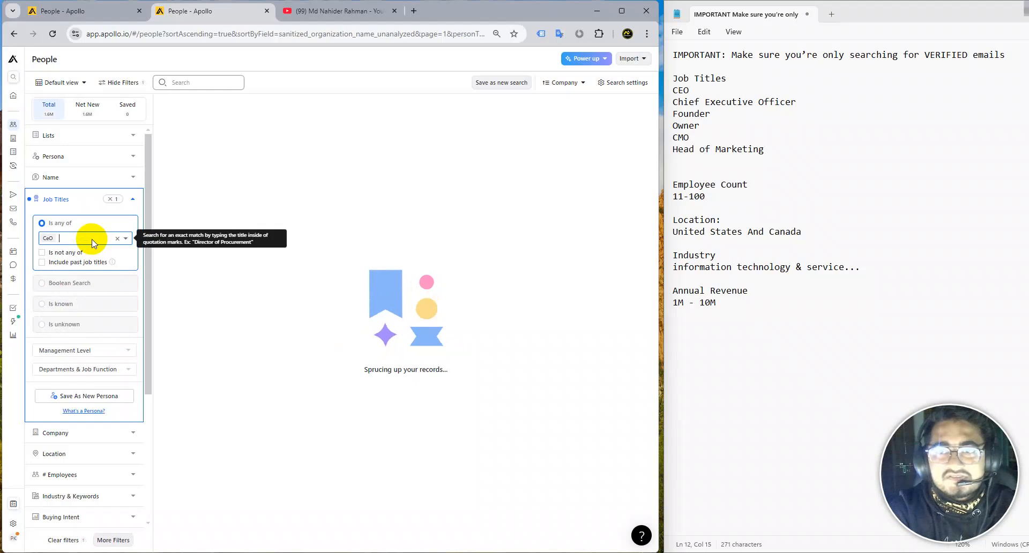
# Add "founder" and "Owner" as separate entries to the included job titles.
pyautogui.write('founder')
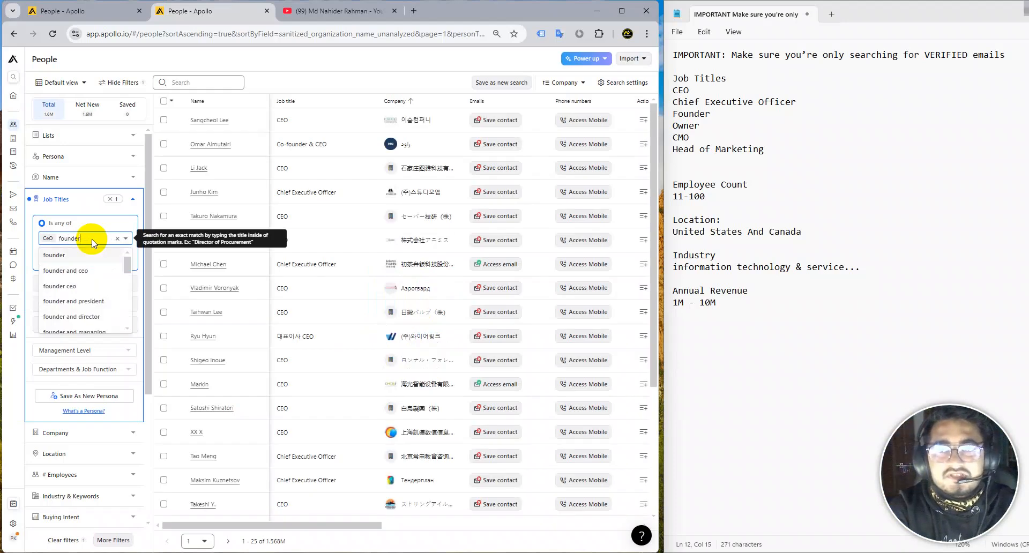
pyautogui.write('Owner')
pyautogui.press('BackSpace')
pyautogui.press('BackSpace')
pyautogui.press('BackSpace')
pyautogui.press('BackSpace')
pyautogui.press('BackSpace')
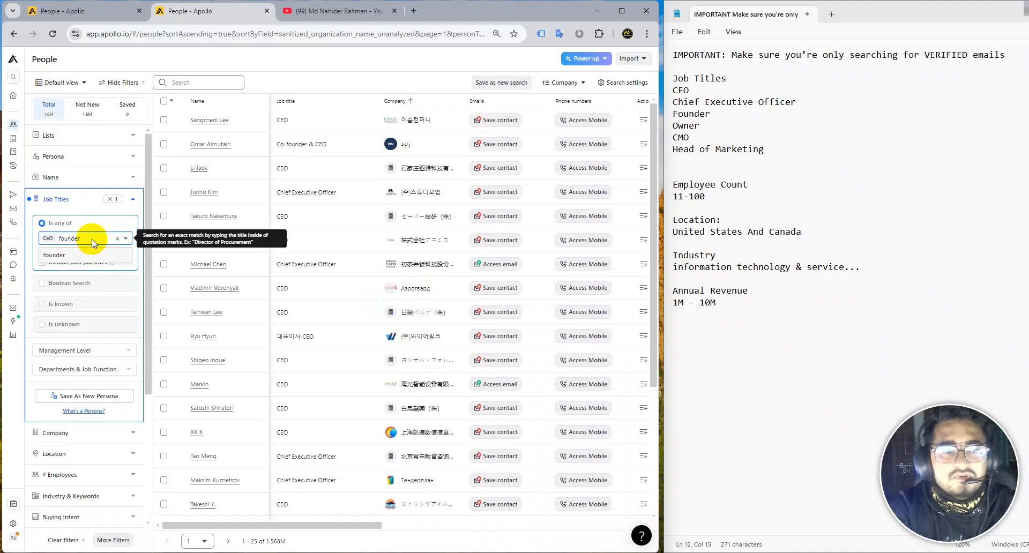
pyautogui.press('Return')
pyautogui.write('O')
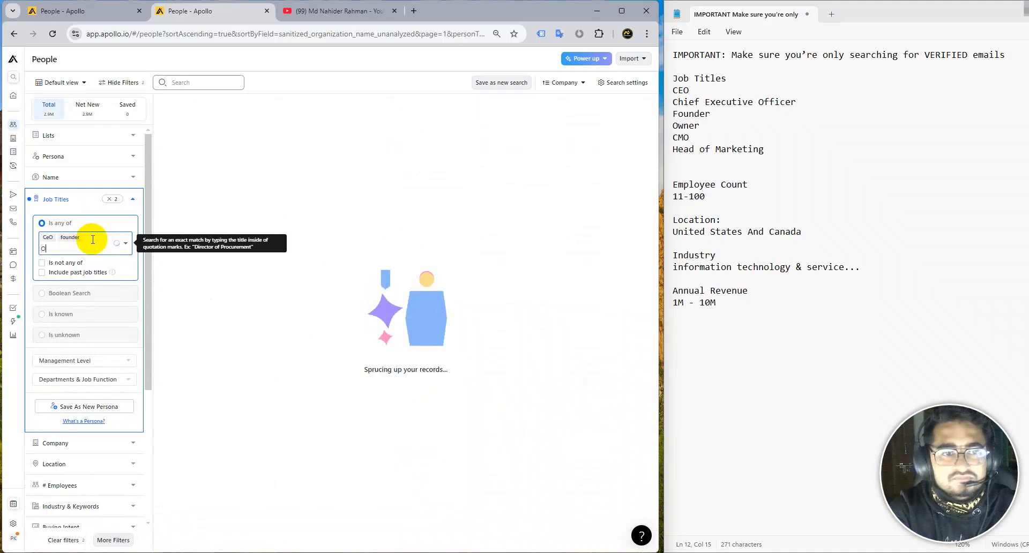
pyautogui.write('wner')
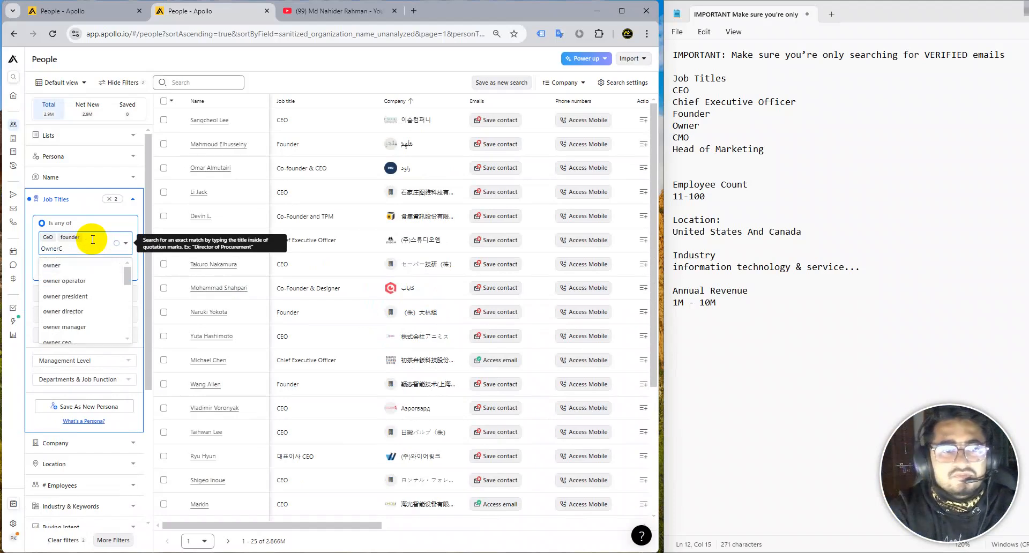
pyautogui.press('Return')
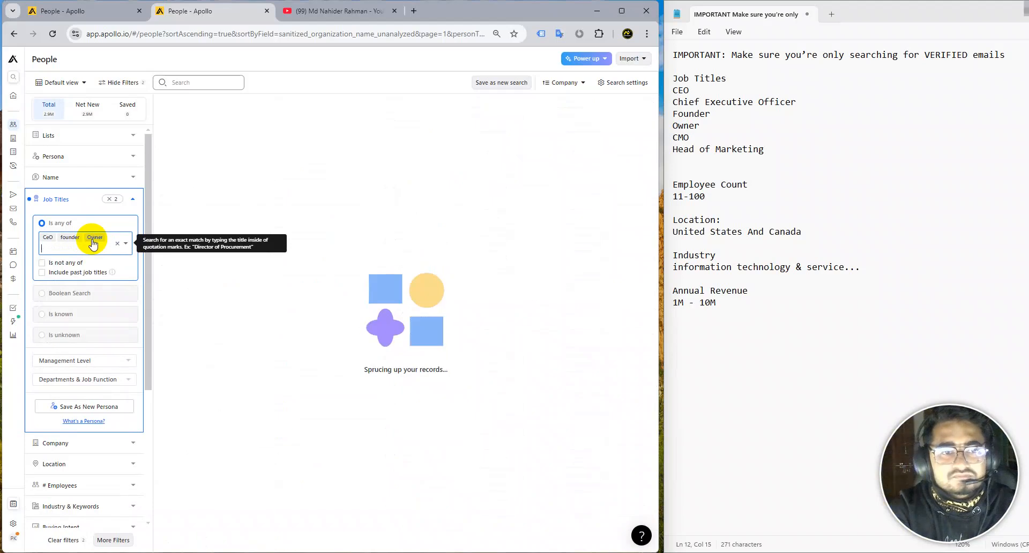
# Add "CMO" and "Head of marketing" to the included job titles and collapse the Job Titles filter.
pyautogui.write('C')
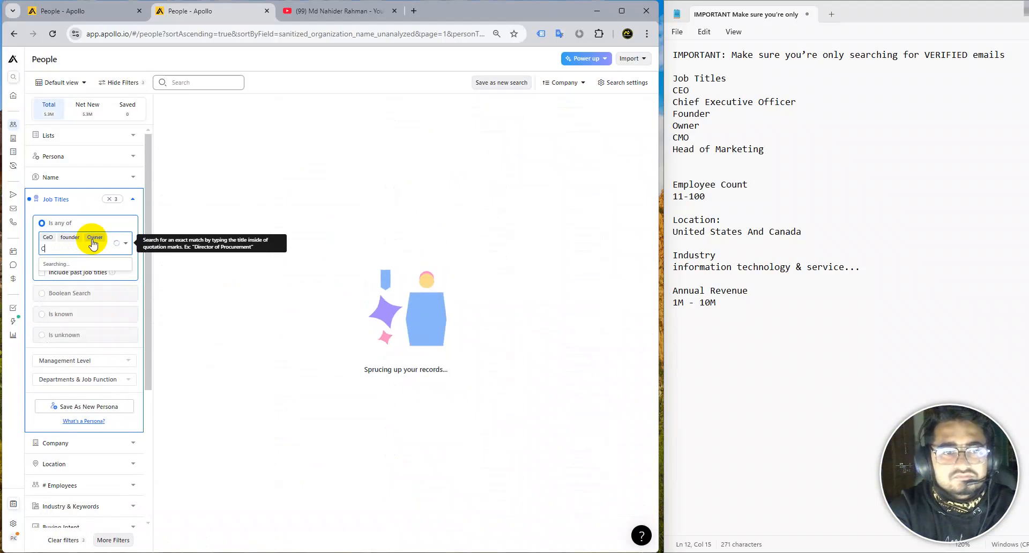
pyautogui.write('MO')
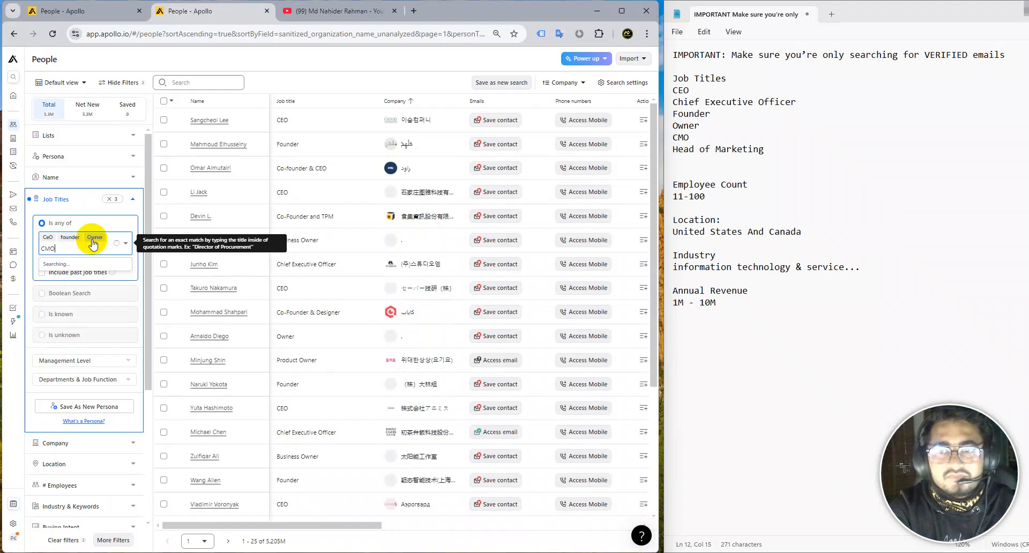
pyautogui.press('Return')
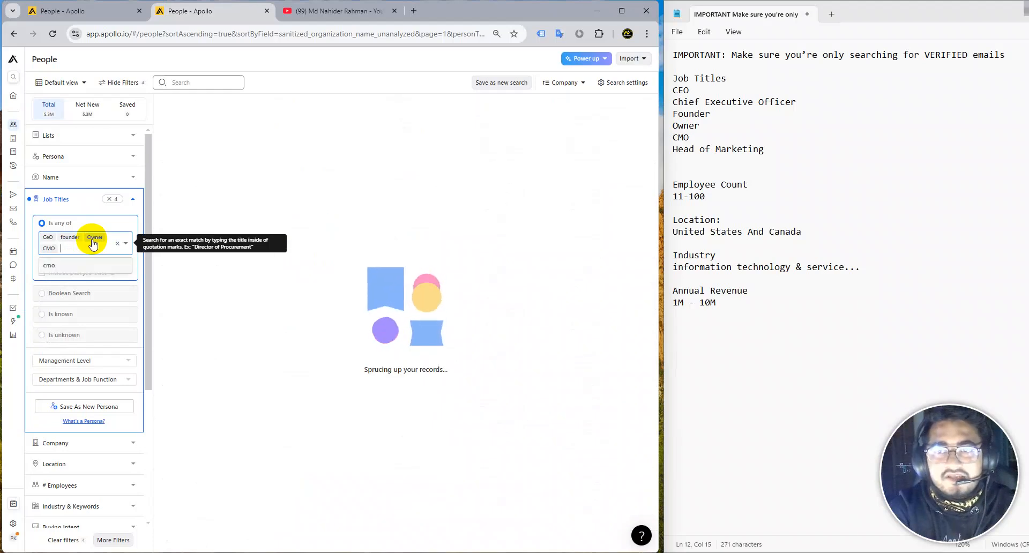
pyautogui.write('Head')
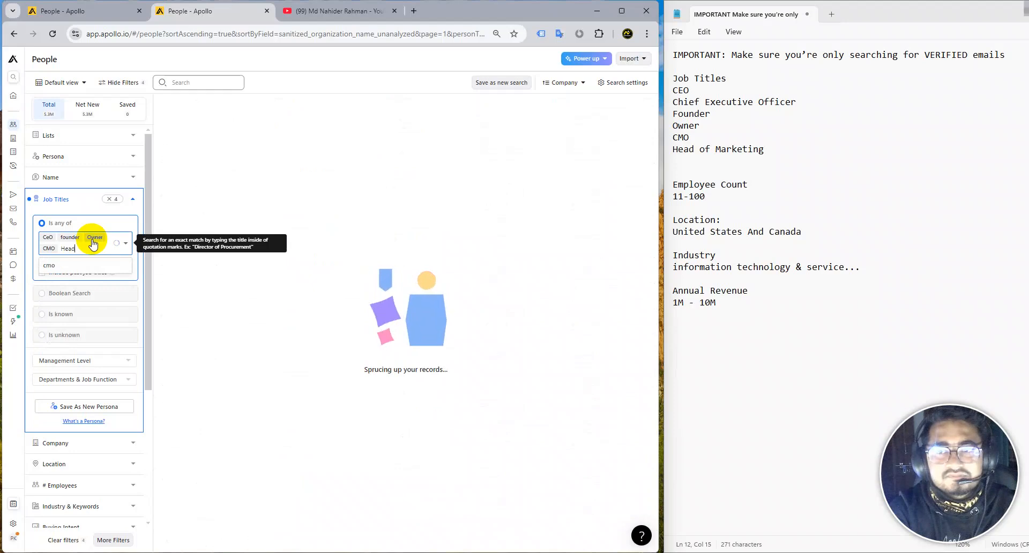
pyautogui.write(' of m')
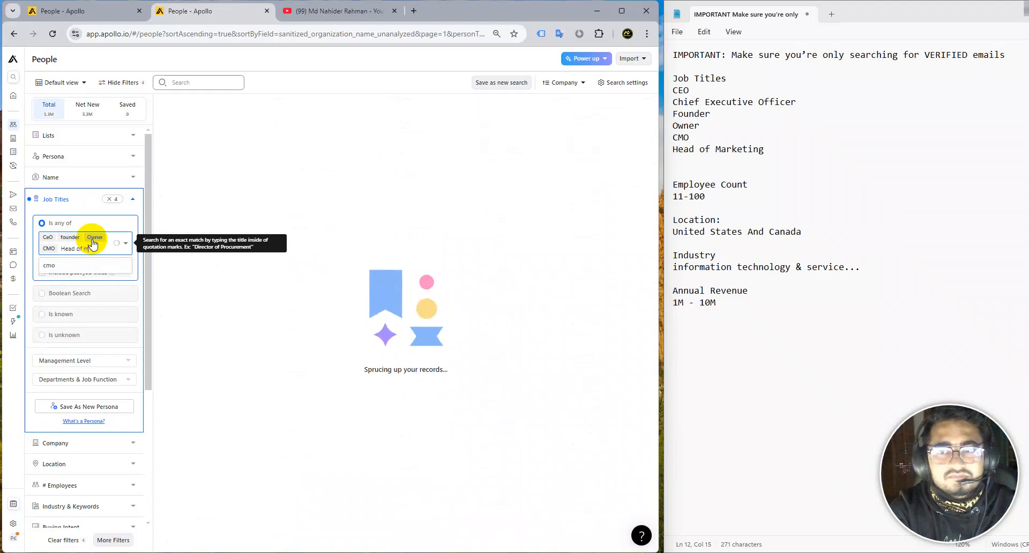
pyautogui.write('arketing')
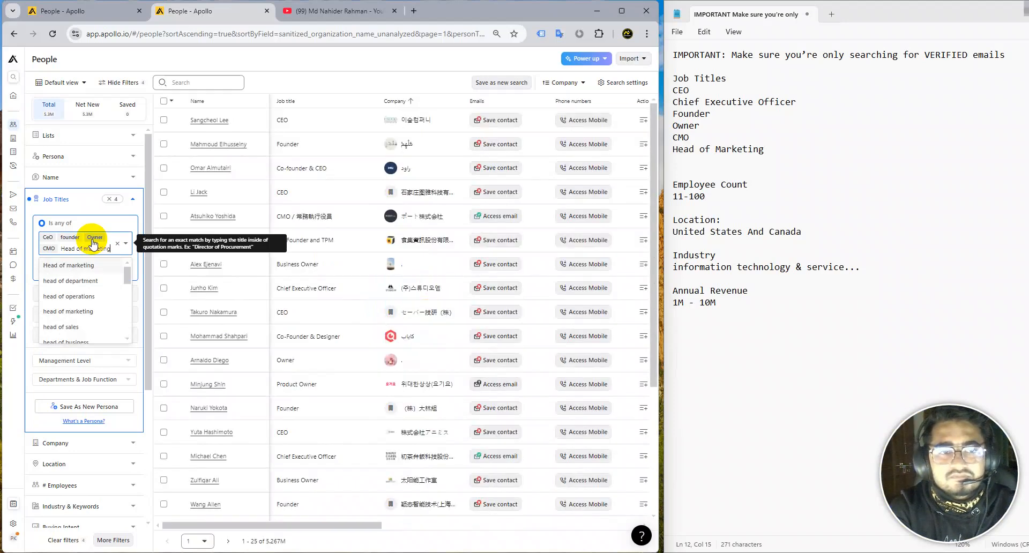
pyautogui.press('Return')
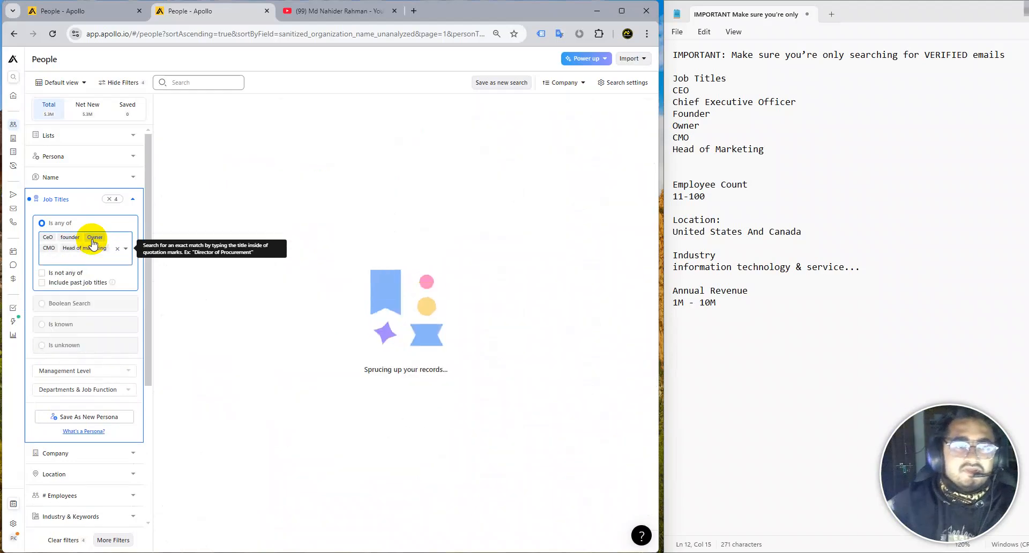
pyautogui.click(60, 200)
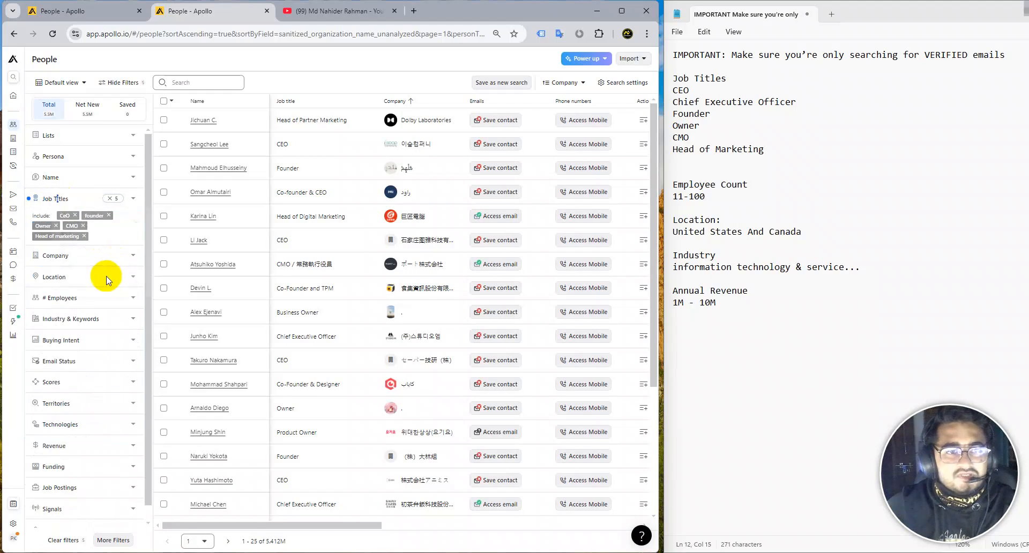
# Filter the contact location by United States and Canada.
pyautogui.click(41, 274)
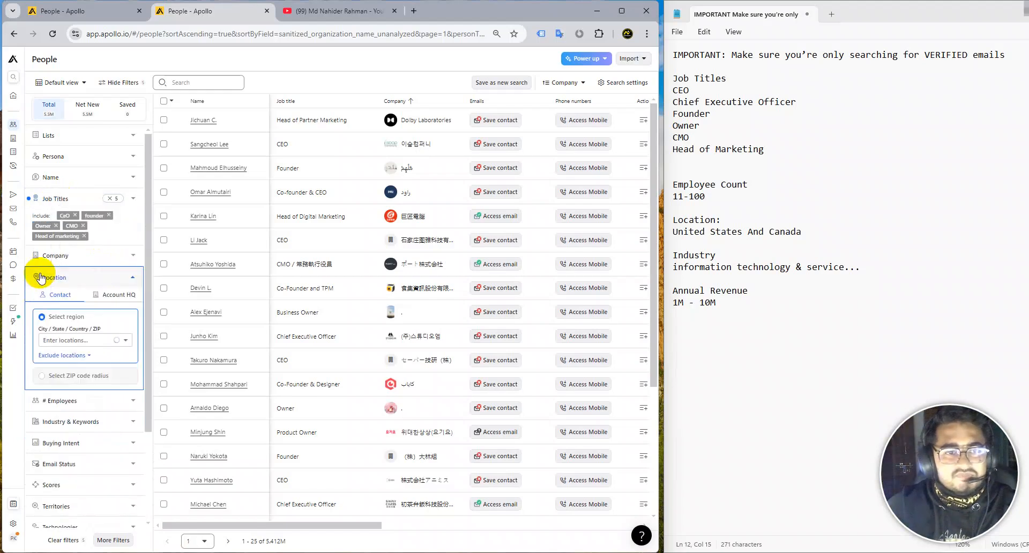
pyautogui.click(78, 340)
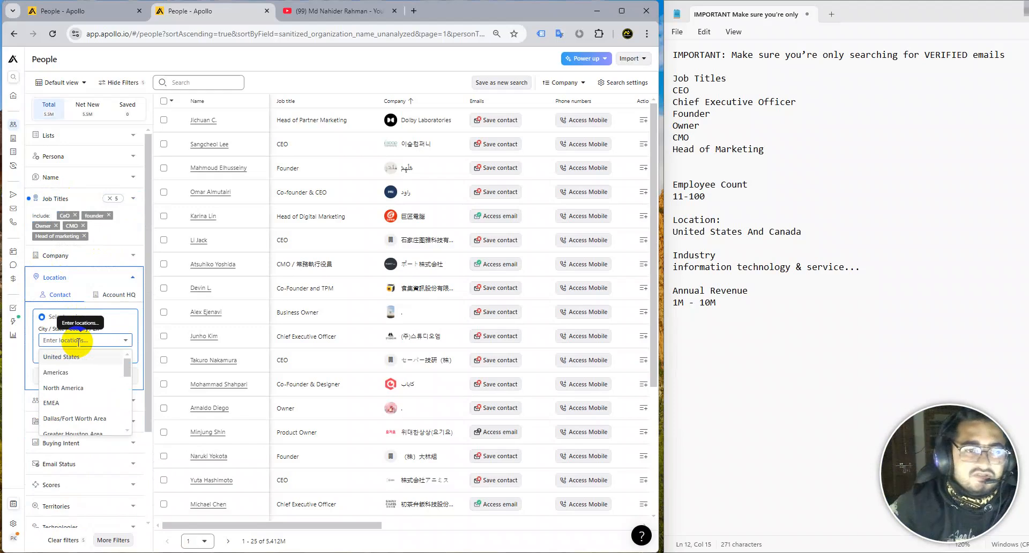
pyautogui.click(83, 359)
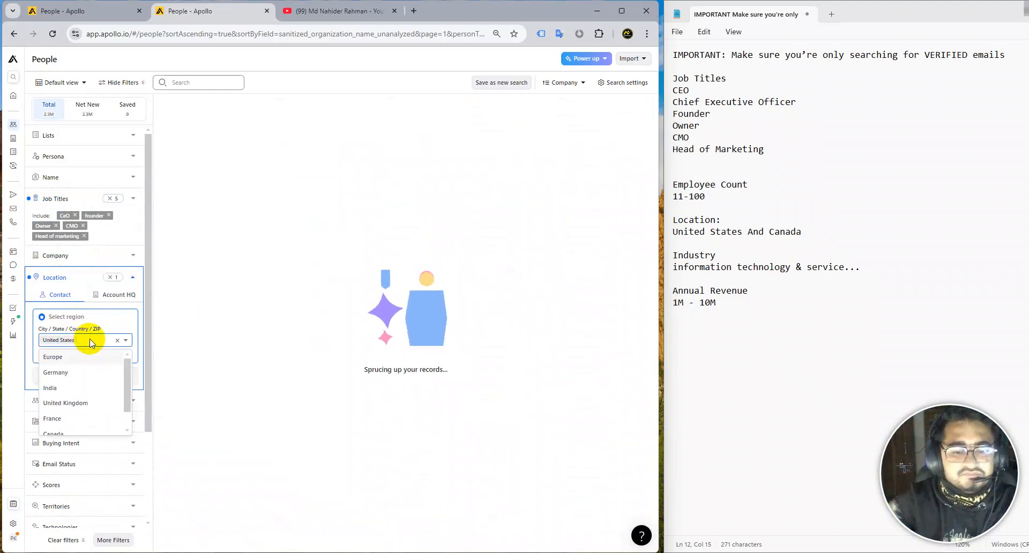
pyautogui.write('can')
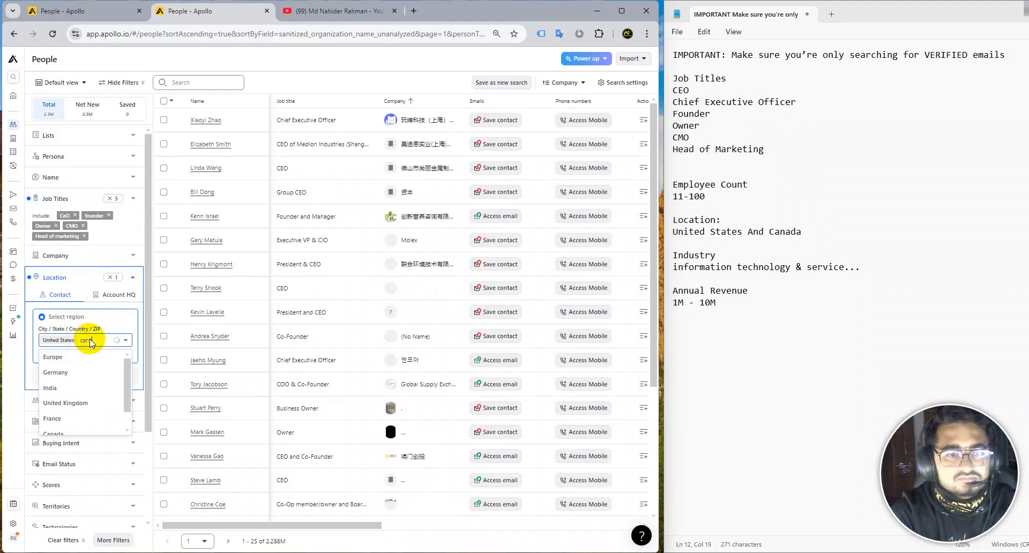
pyautogui.write('ada')
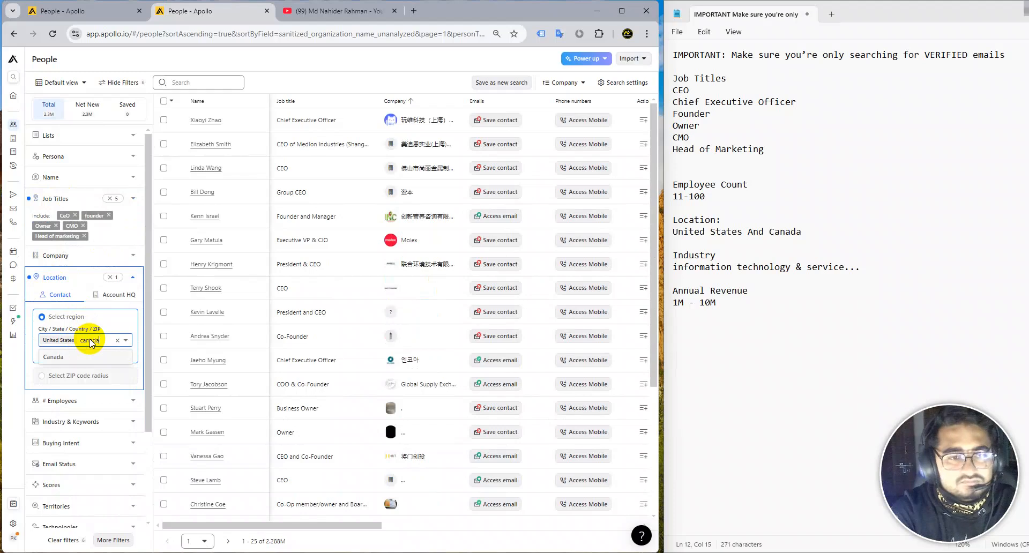
pyautogui.press('Return')
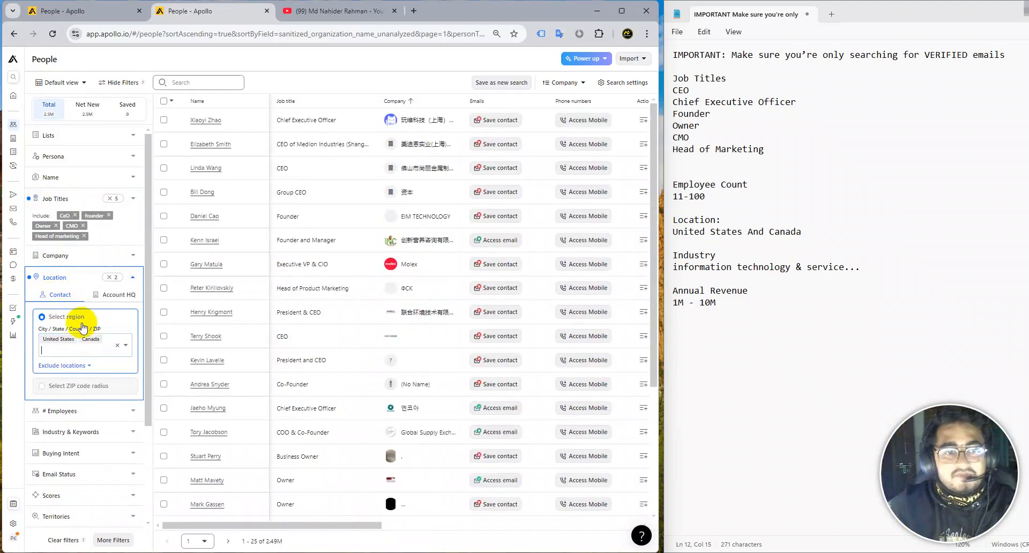
# Add United States as an Account HQ region in the Location filter.
pyautogui.click(119, 295)
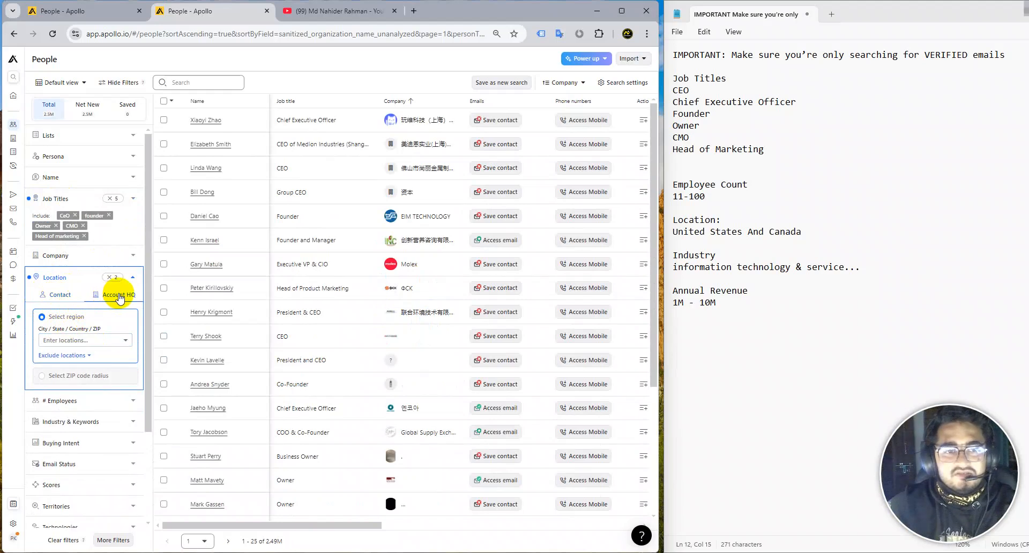
pyautogui.click(80, 341)
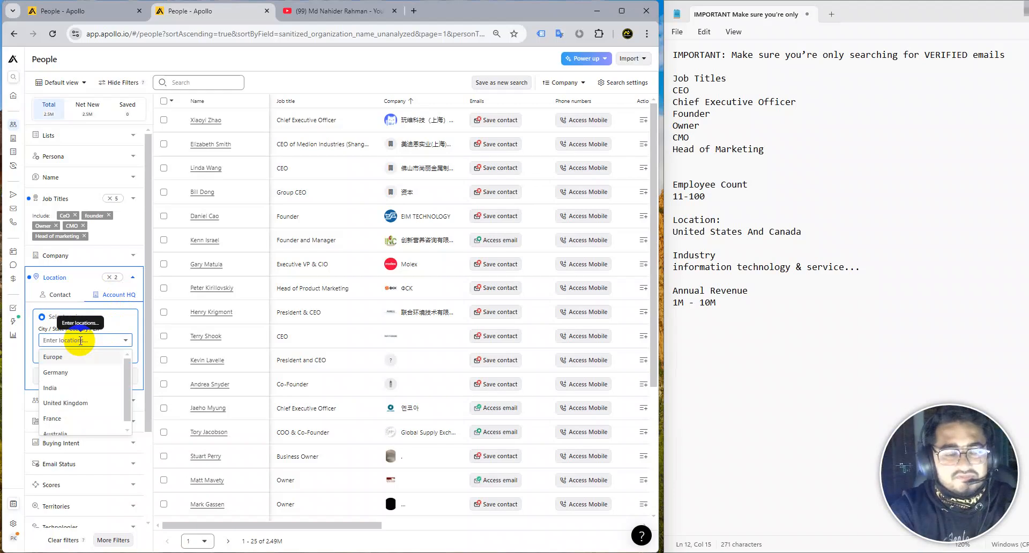
pyautogui.write('U')
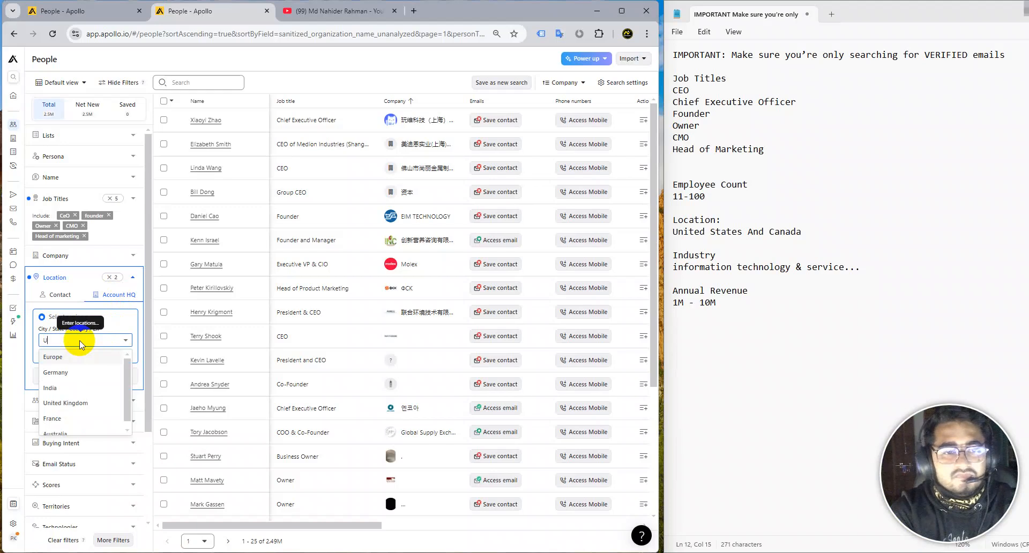
pyautogui.write('nite')
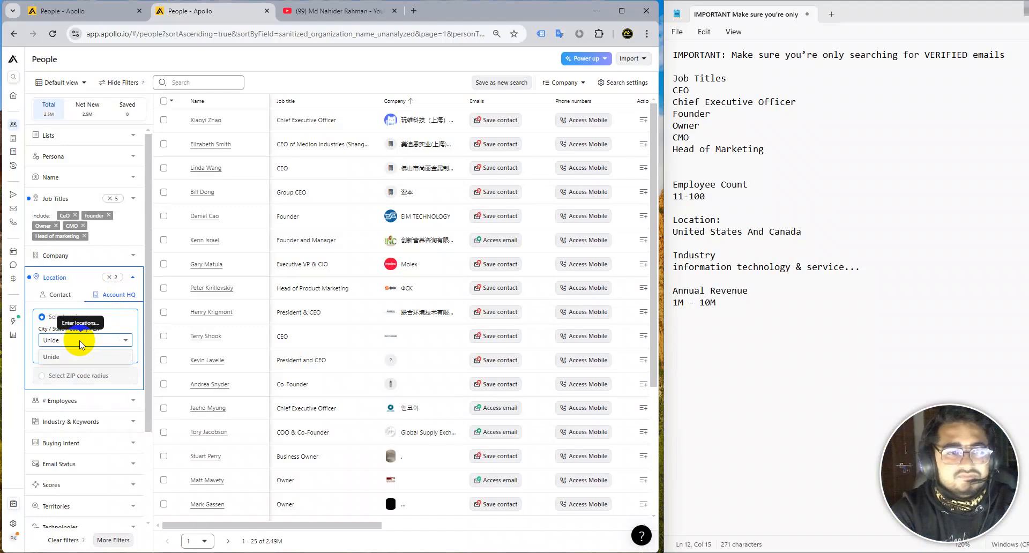
pyautogui.press('BackSpace')
pyautogui.write('t')
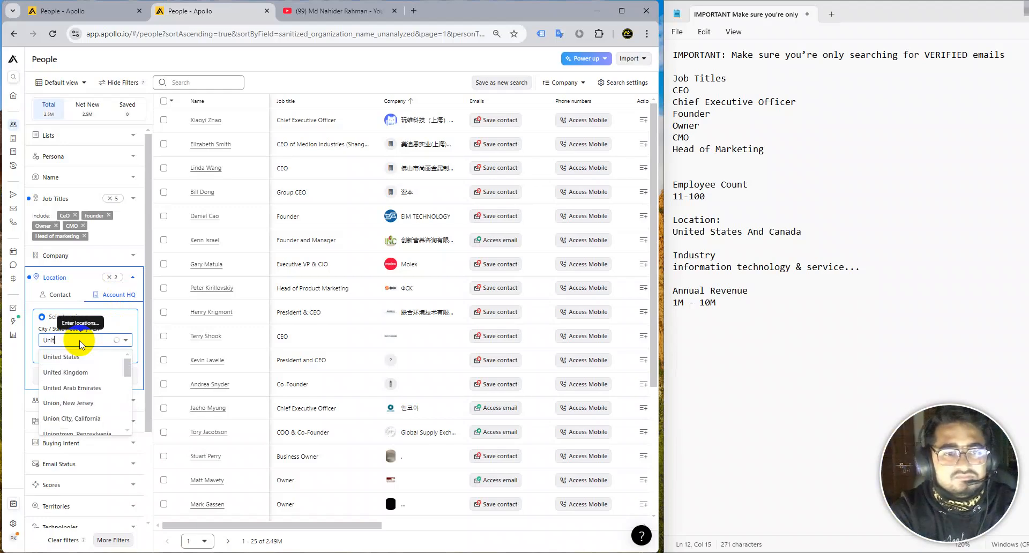
pyautogui.write('ed states')
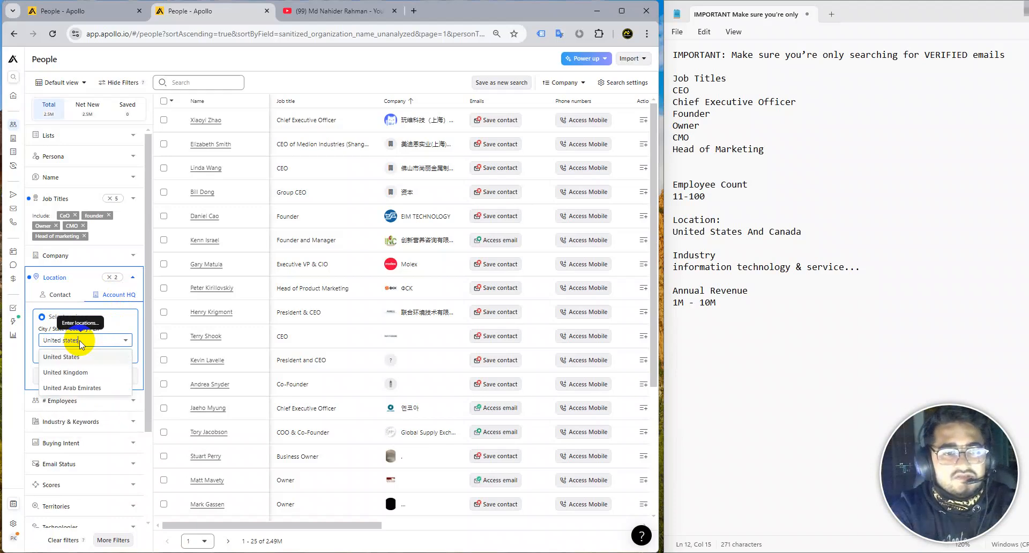
pyautogui.press('Return')
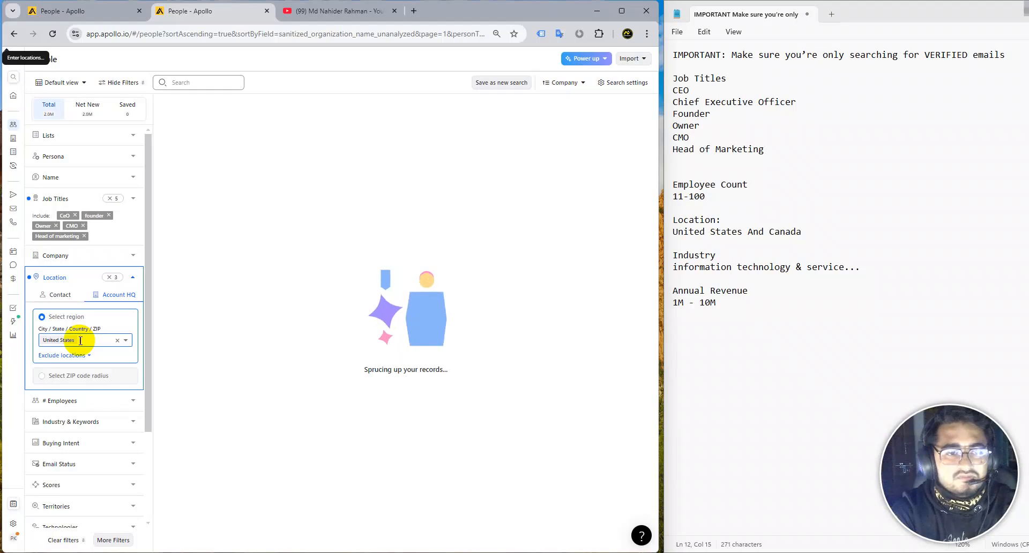
# Add Canada as a second Account HQ region and collapse the Location filter.
pyautogui.write('Canda')
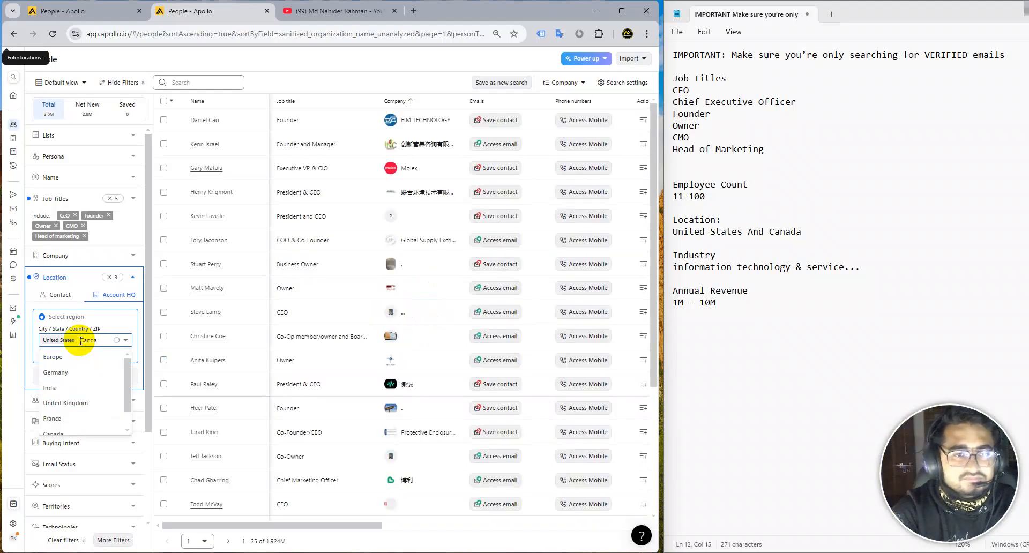
pyautogui.press('BackSpace')
pyautogui.write('ada')
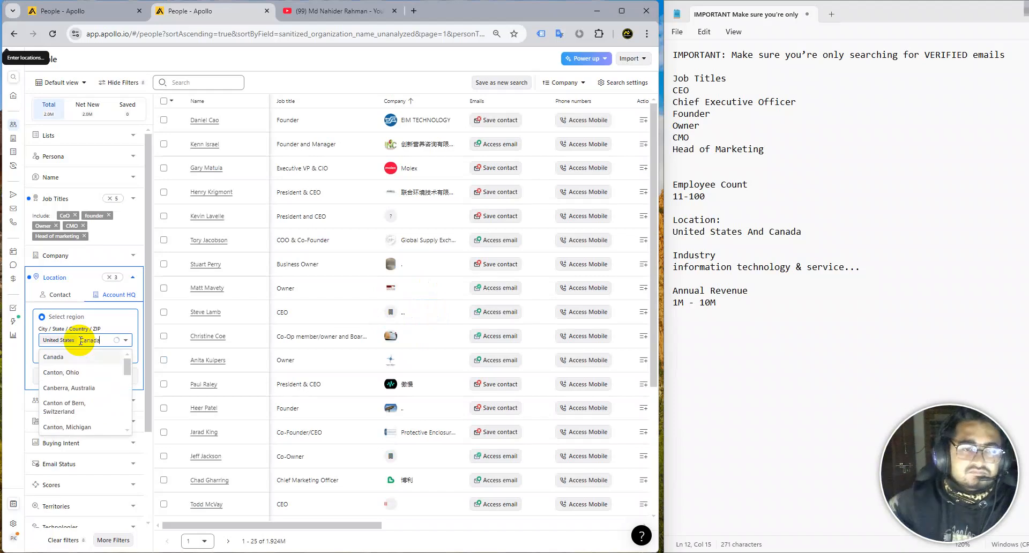
pyautogui.press('Return')
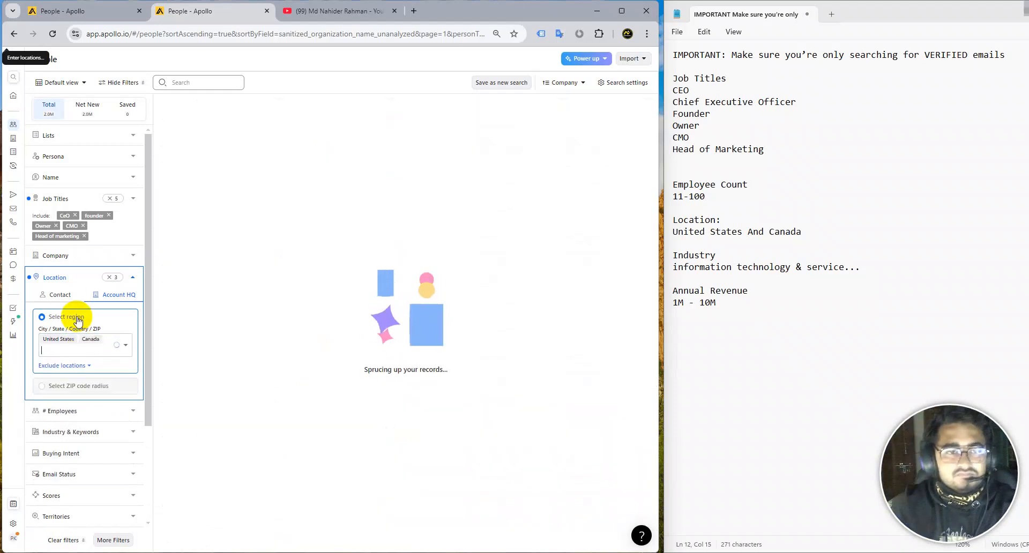
pyautogui.click(56, 277)
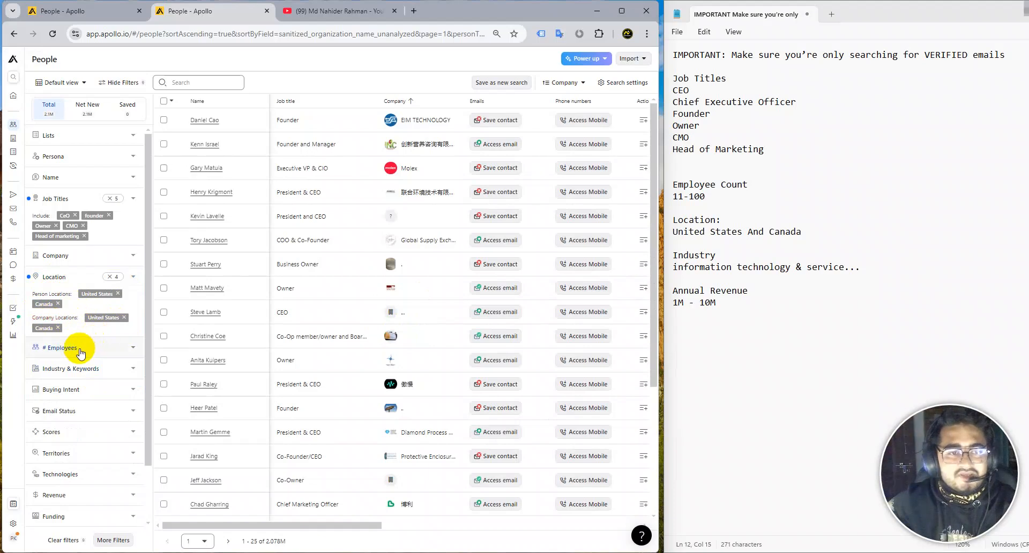
# Filter the number of employees with a custom range of 11 to 100 and collapse the filter.
pyautogui.click(78, 346)
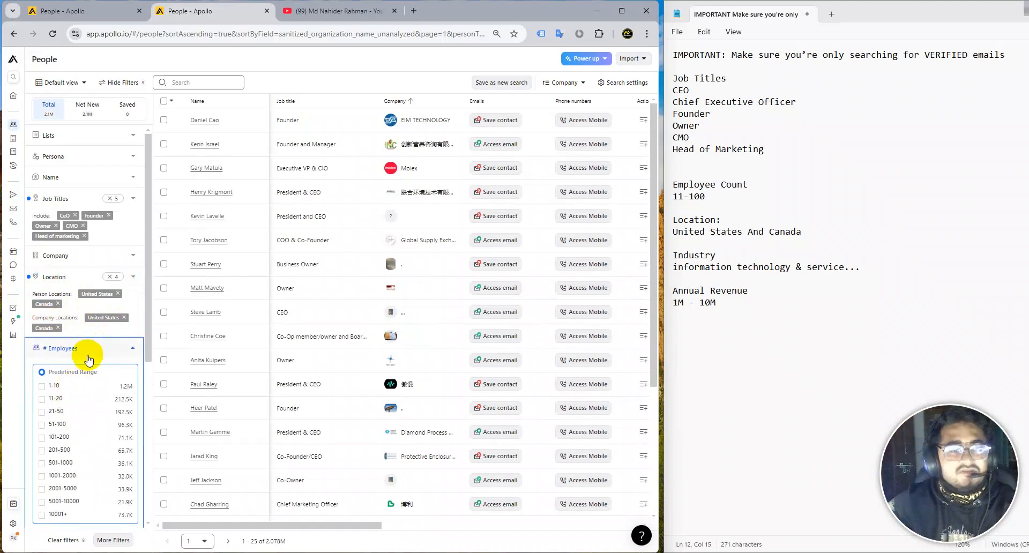
pyautogui.scroll(-2, 81, 402)
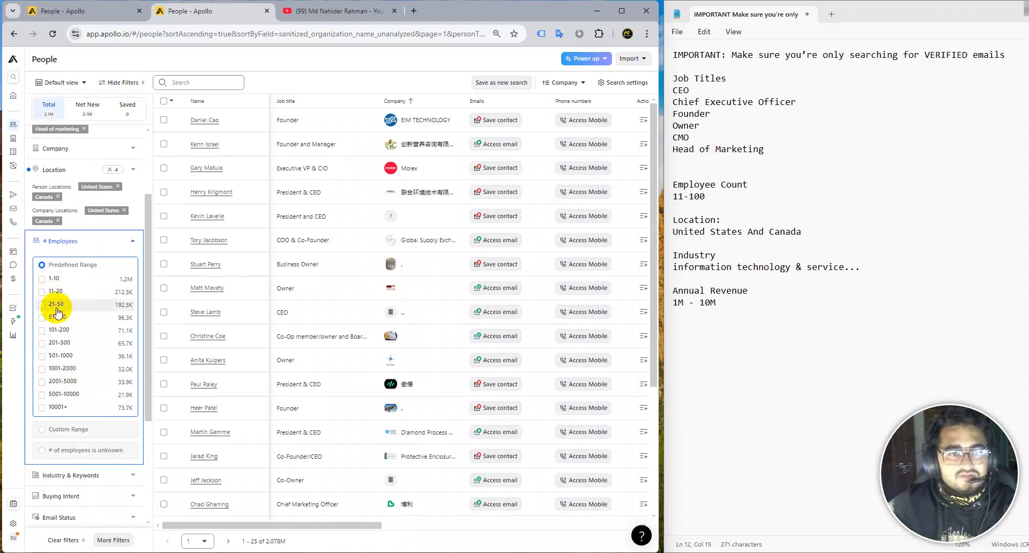
pyautogui.scroll(-1, 48, 321)
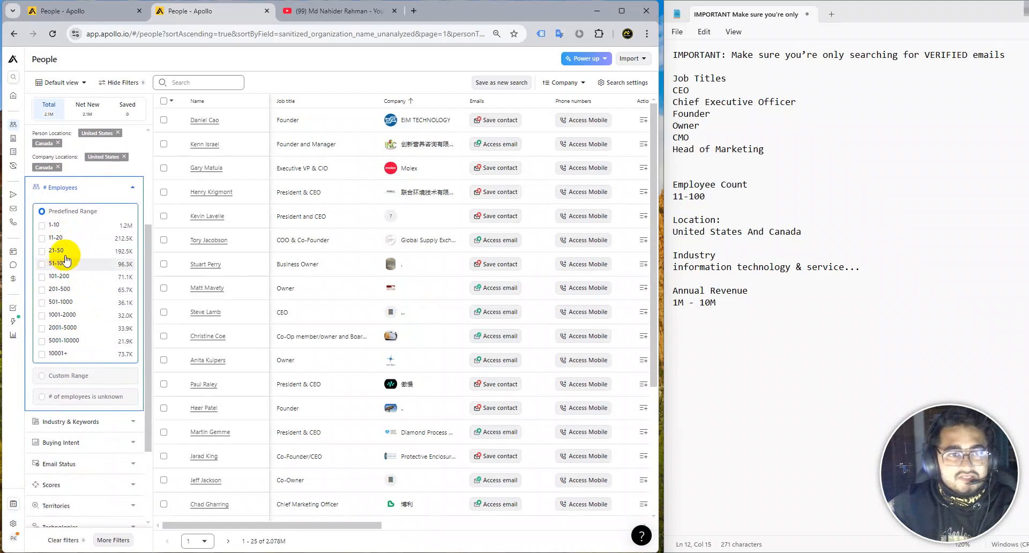
pyautogui.scroll(-1, 75, 326)
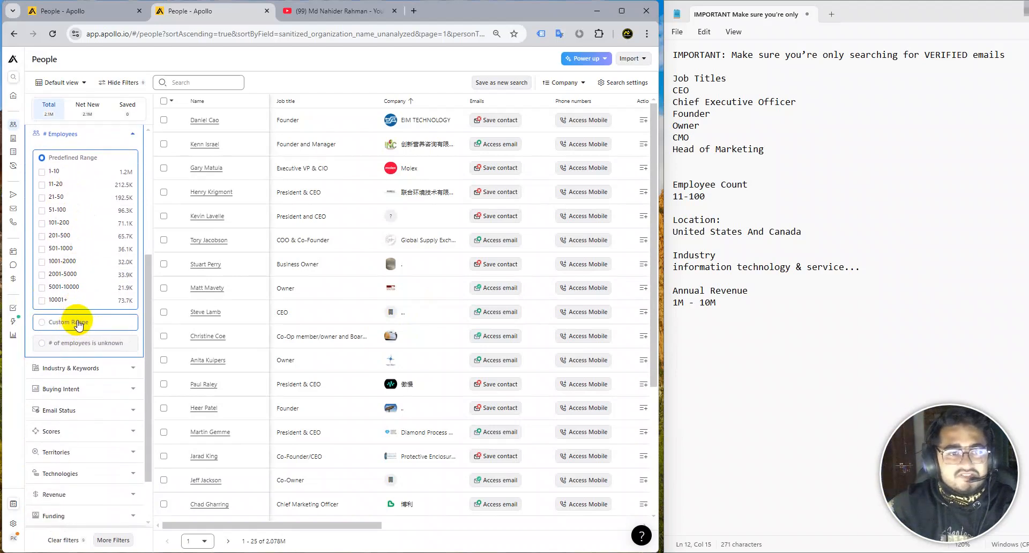
pyautogui.click(87, 324)
pyautogui.click(65, 253)
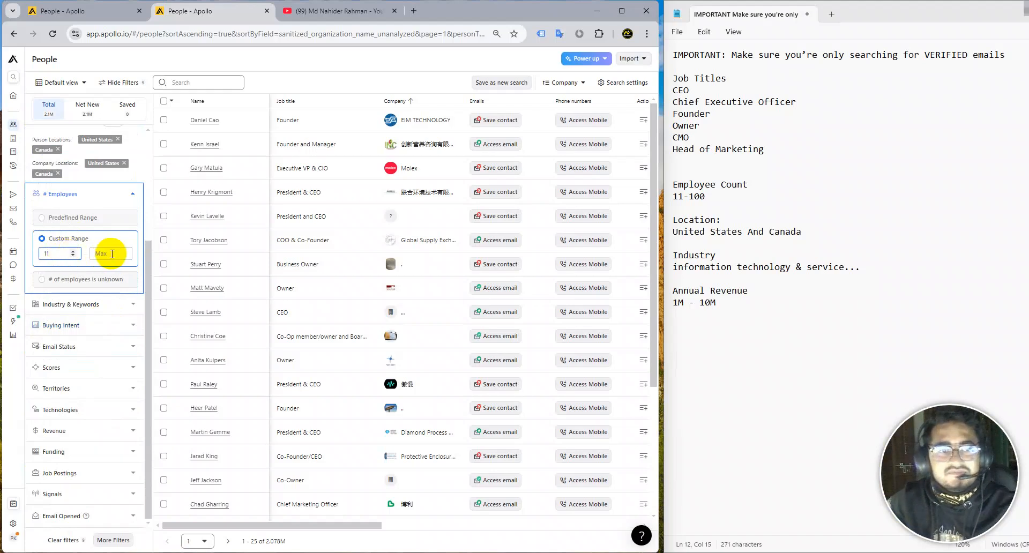
pyautogui.click(113, 254)
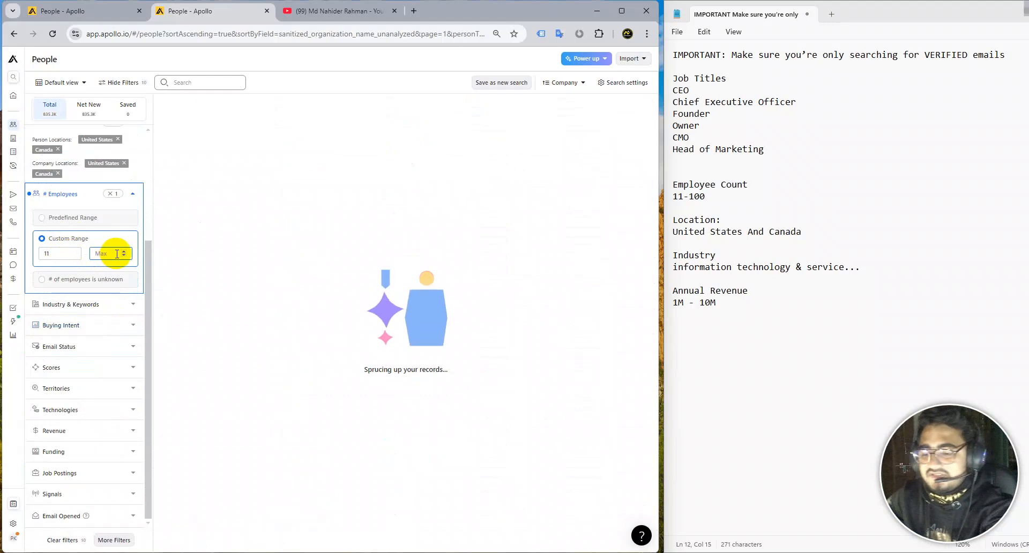
pyautogui.write('1')
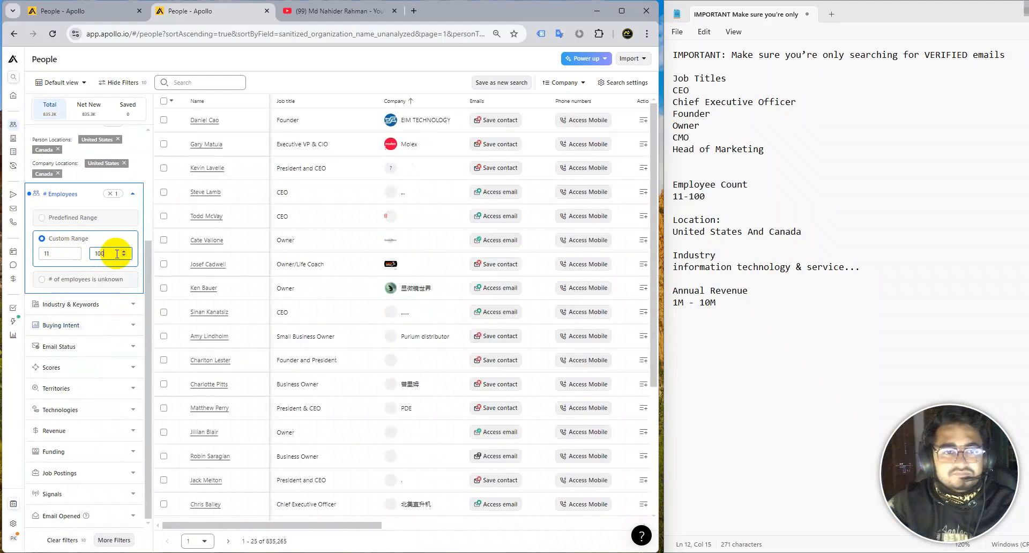
pyautogui.write('00')
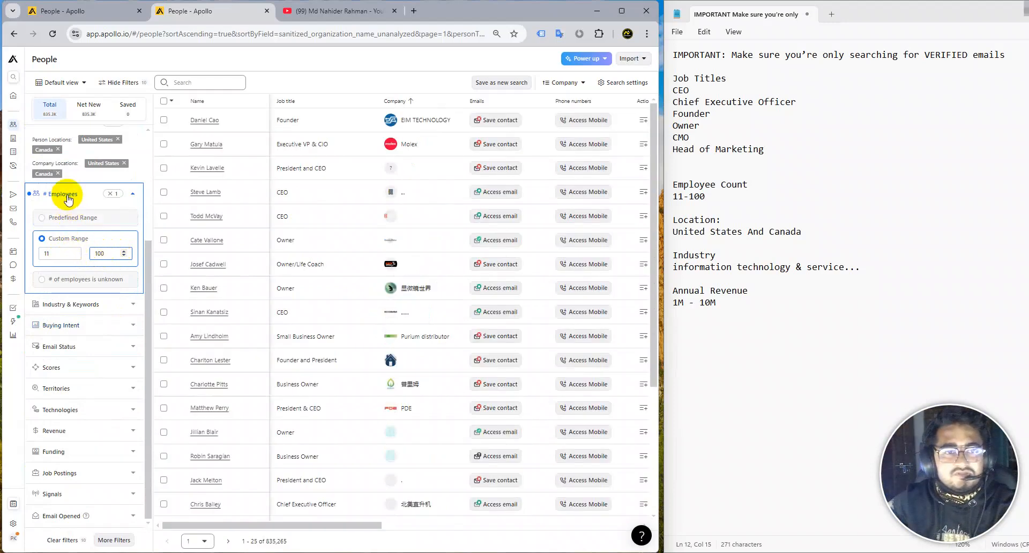
pyautogui.click(68, 197)
# Filter the industry by "information technology & services".
pyautogui.scroll(3, 67, 161)
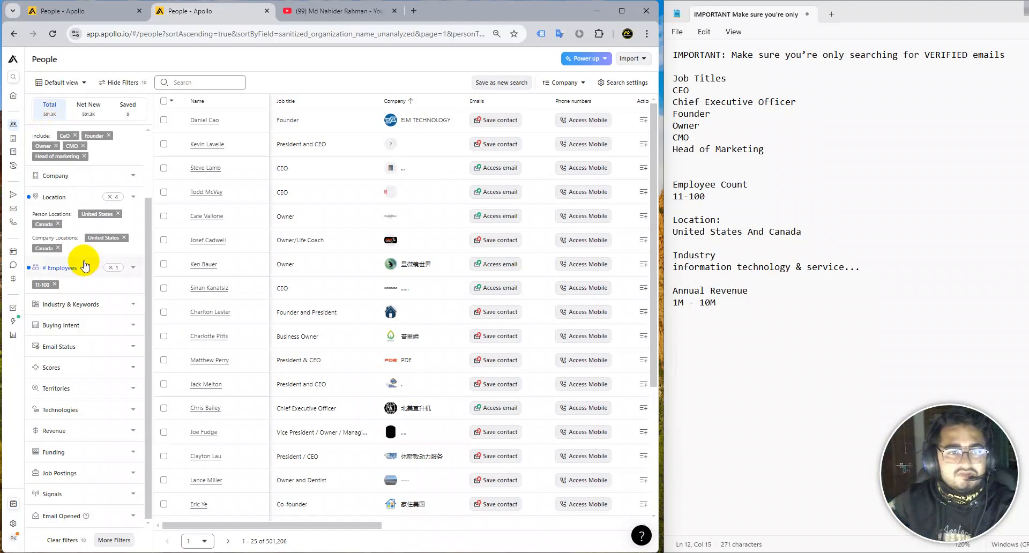
pyautogui.click(80, 304)
pyautogui.click(86, 253)
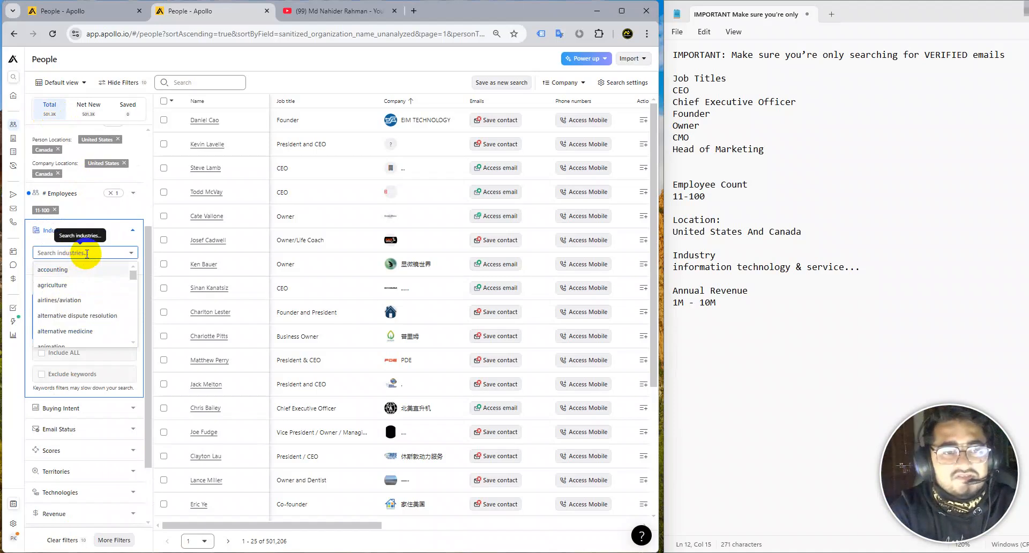
pyautogui.write('In')
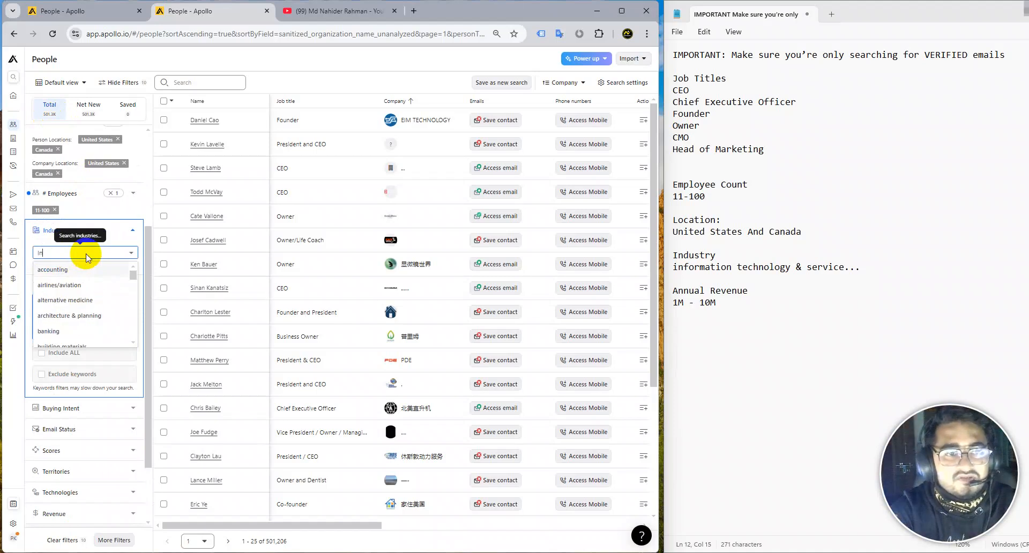
pyautogui.write('for')
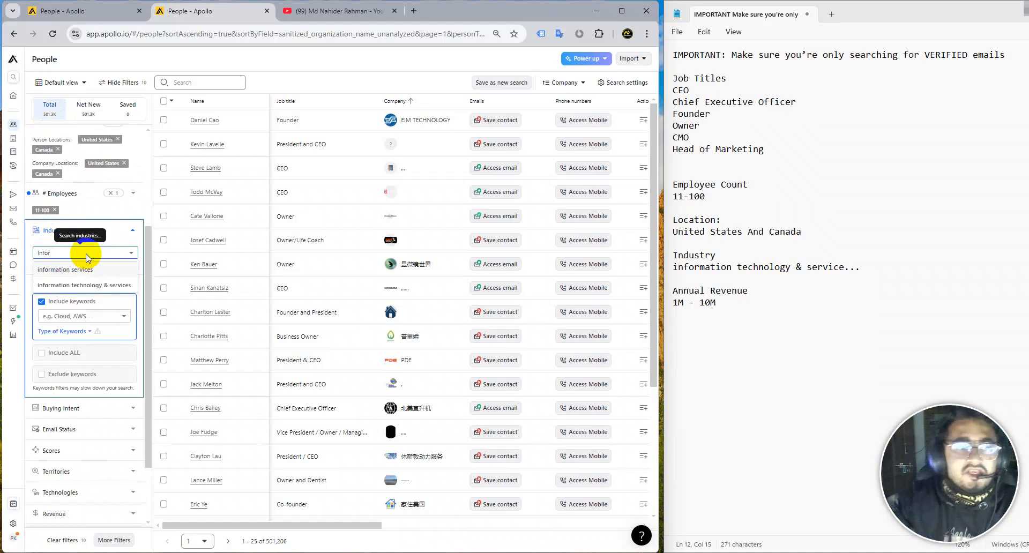
pyautogui.click(104, 284)
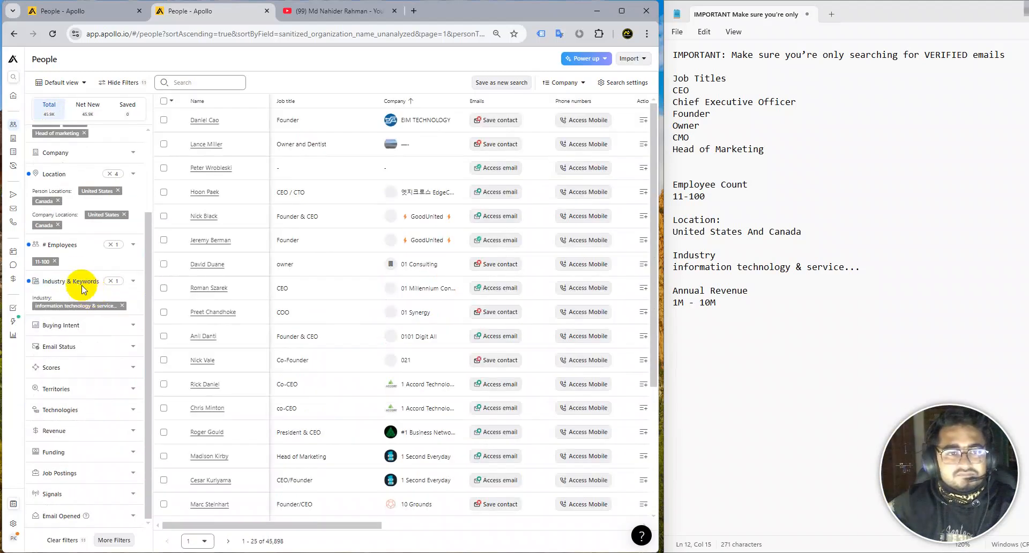
# Limit the email status to "Likely to engage" and "Verified" and collapse the filter.
pyautogui.click(75, 347)
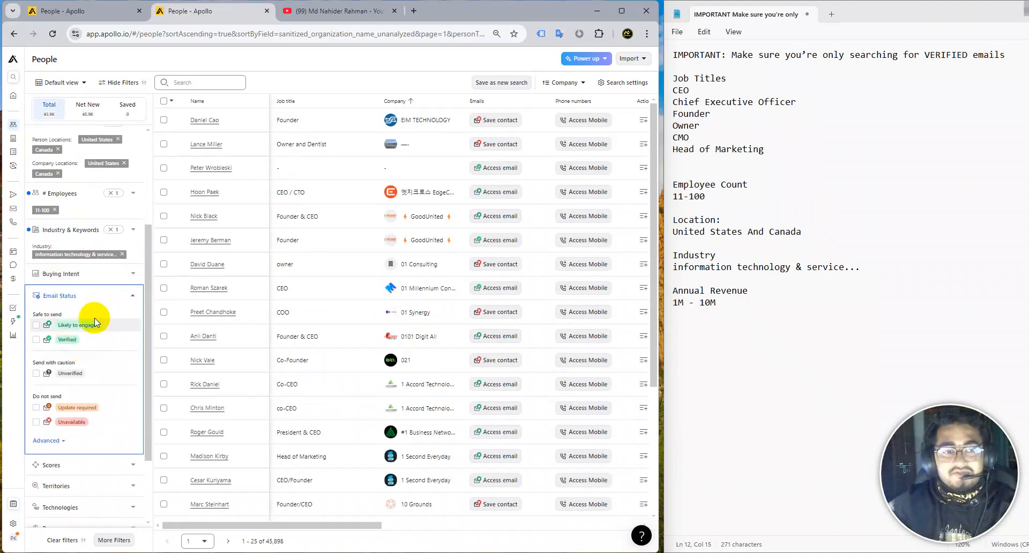
pyautogui.click(36, 326)
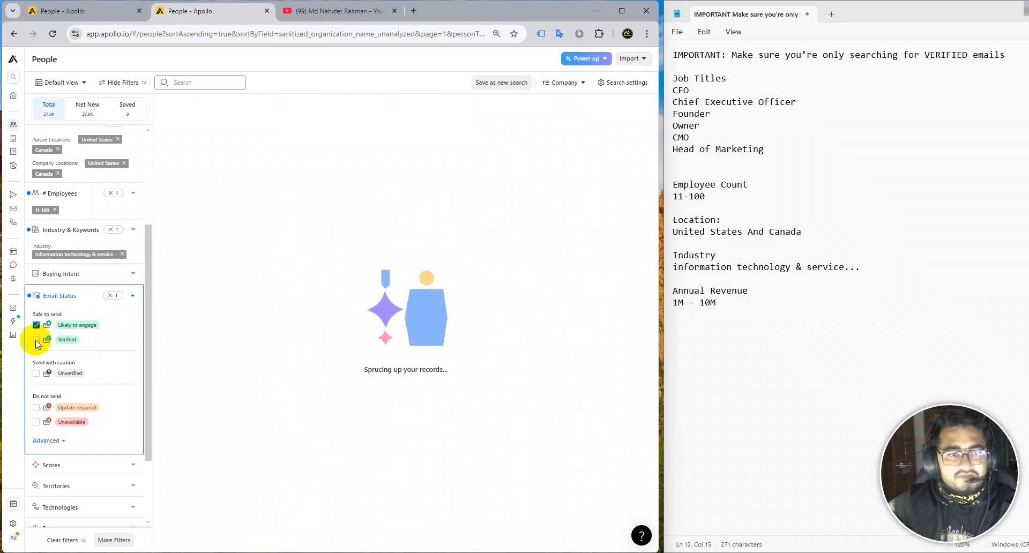
pyautogui.click(35, 340)
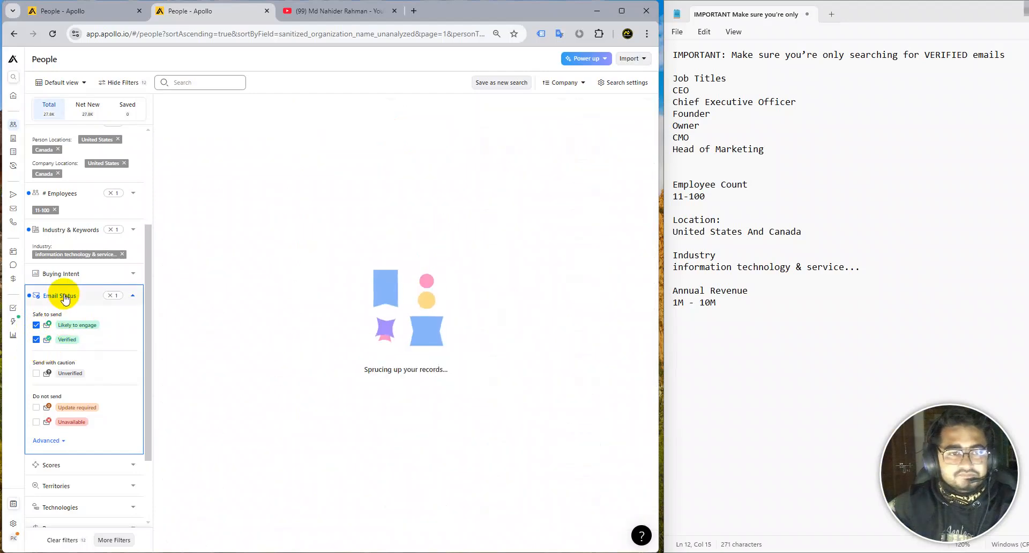
pyautogui.click(61, 296)
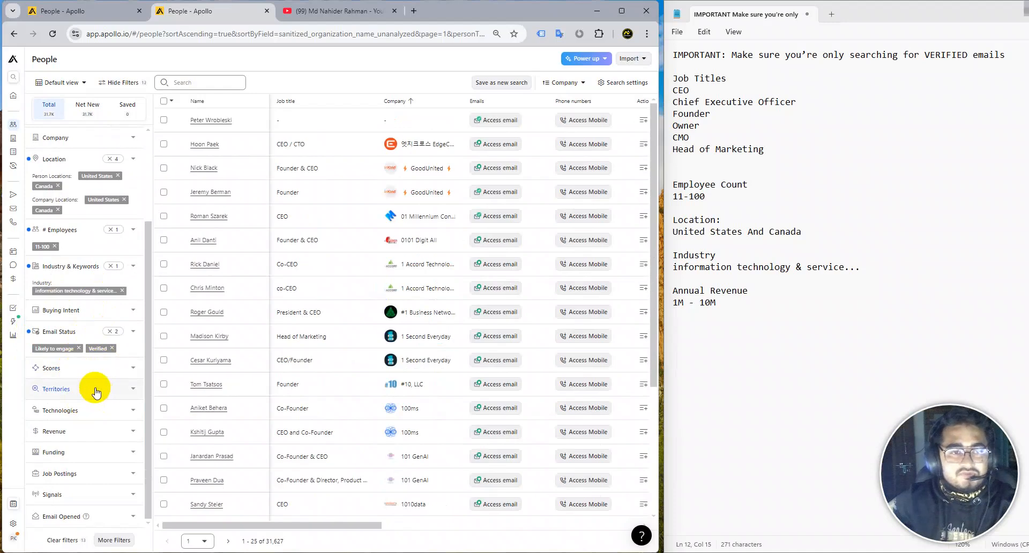
pyautogui.click(70, 432)
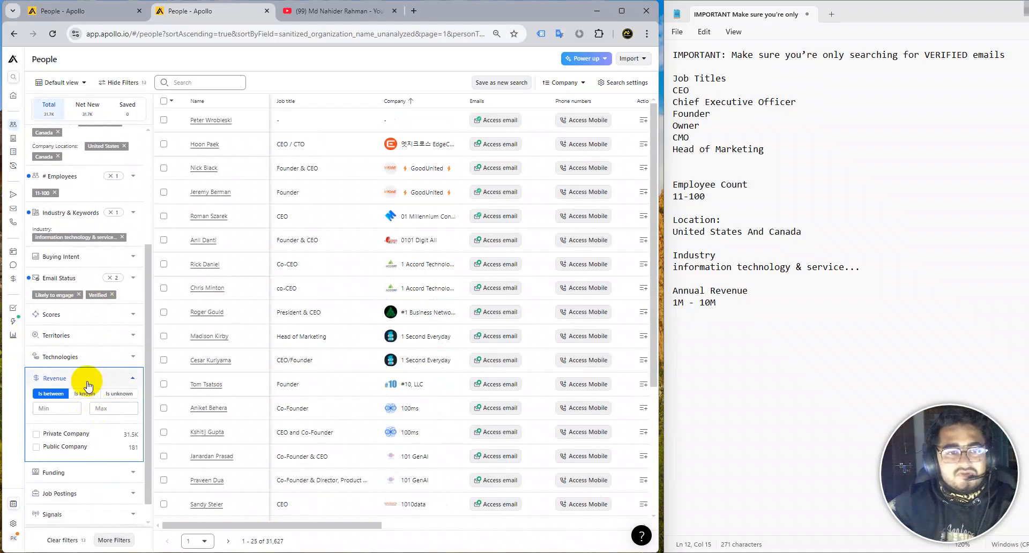
pyautogui.click(78, 379)
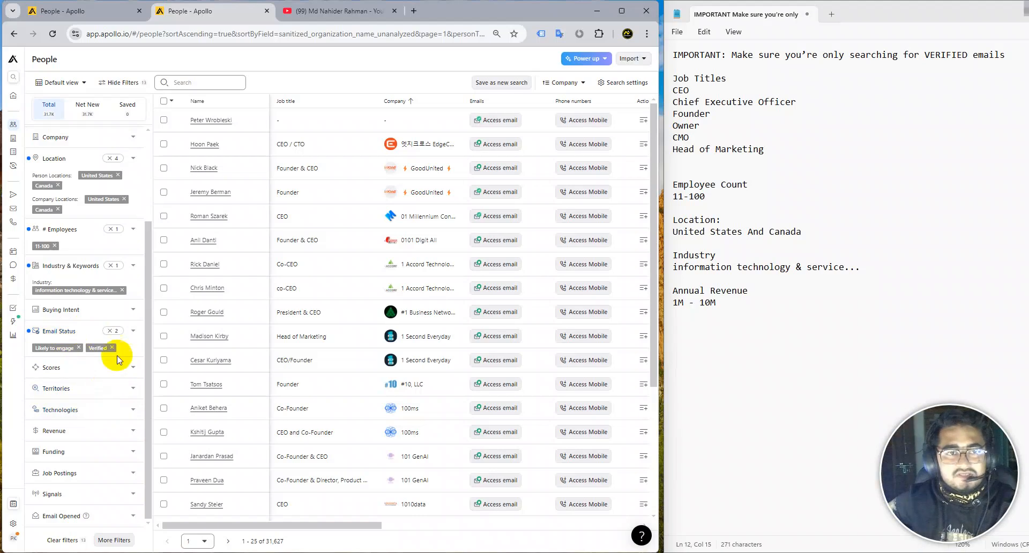
pyautogui.click(92, 436)
pyautogui.click(59, 408)
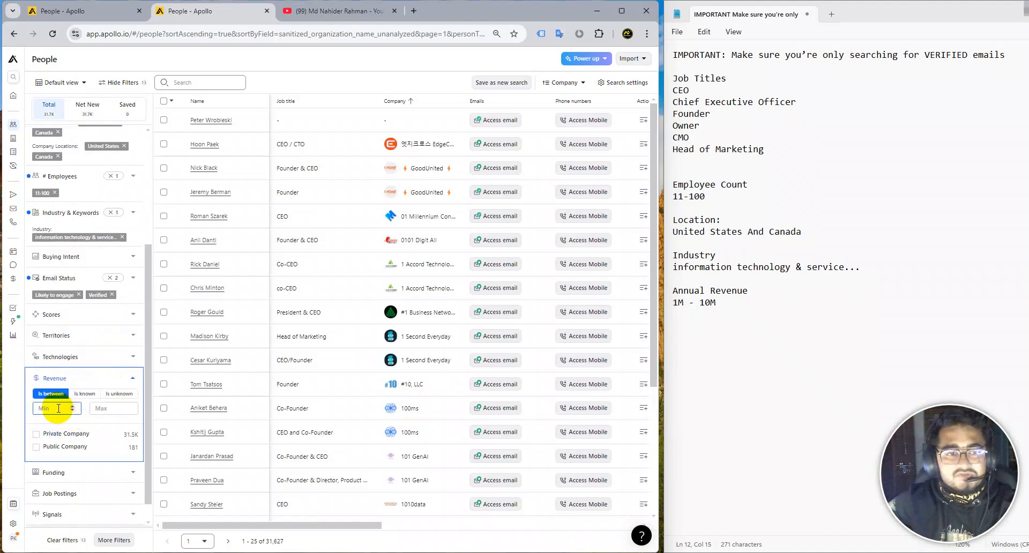
pyautogui.click(58, 408)
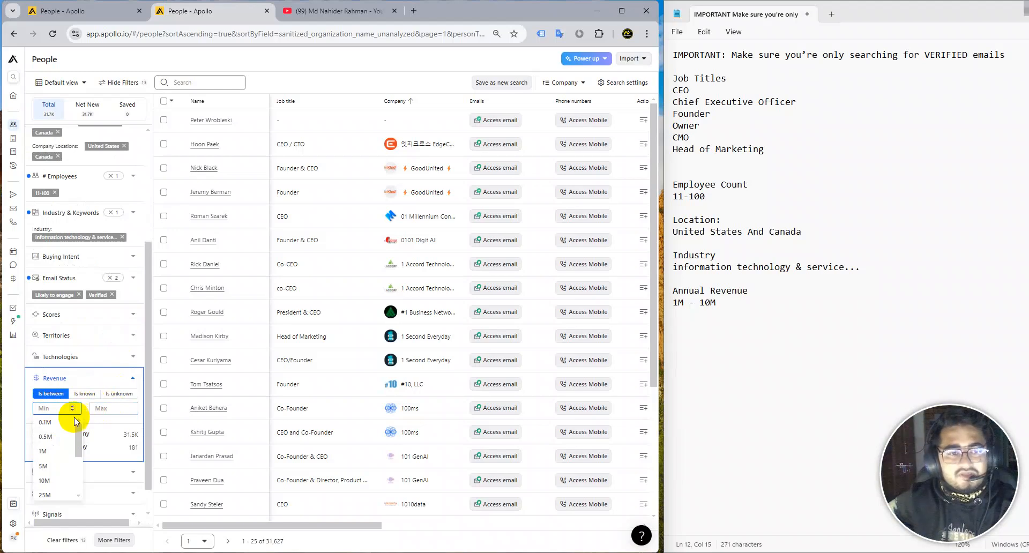
pyautogui.click(104, 408)
pyautogui.click(47, 408)
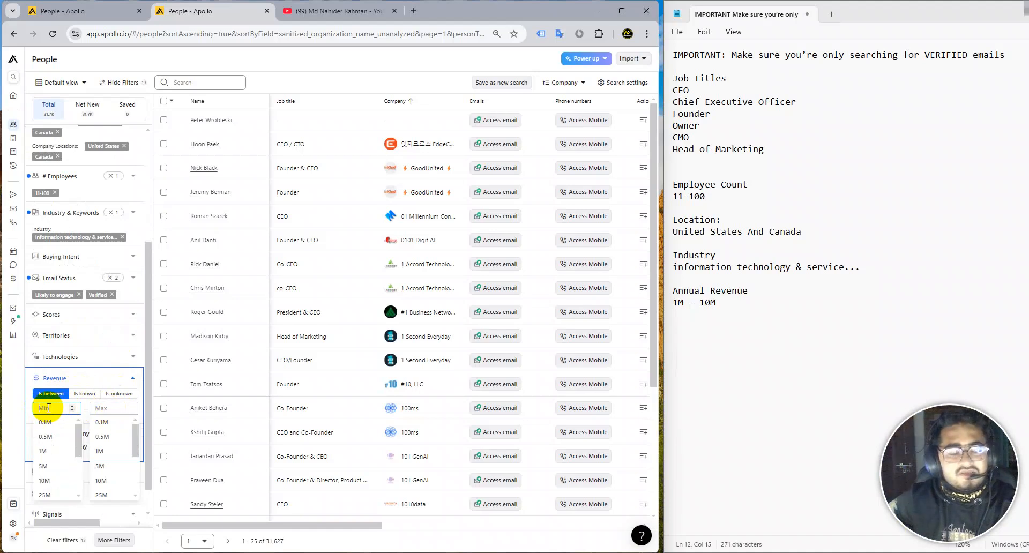
pyautogui.click(74, 378)
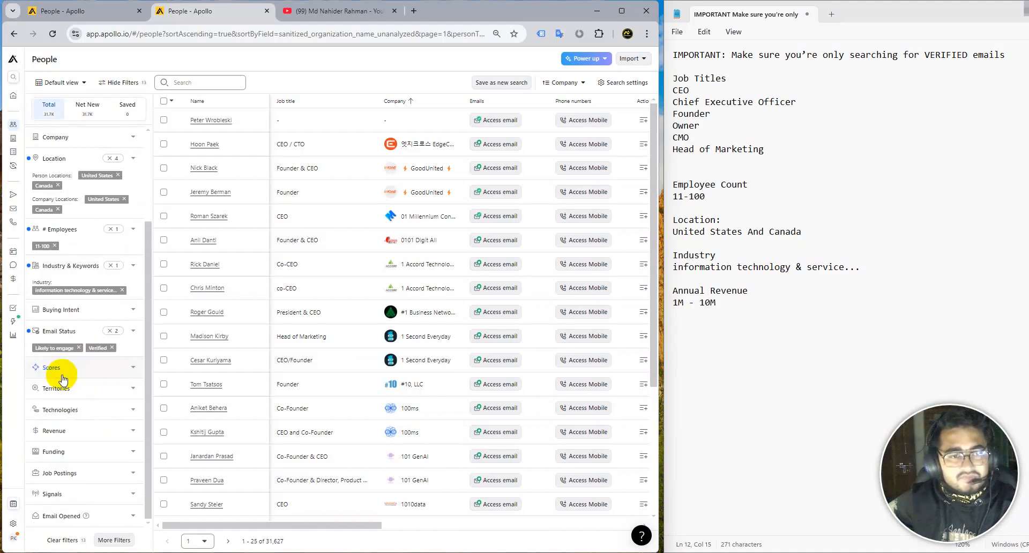
# Filter annual revenue between 1M and 10M, leaving no public trading status restriction in the Revenue filter.
pyautogui.click(62, 431)
pyautogui.click(49, 410)
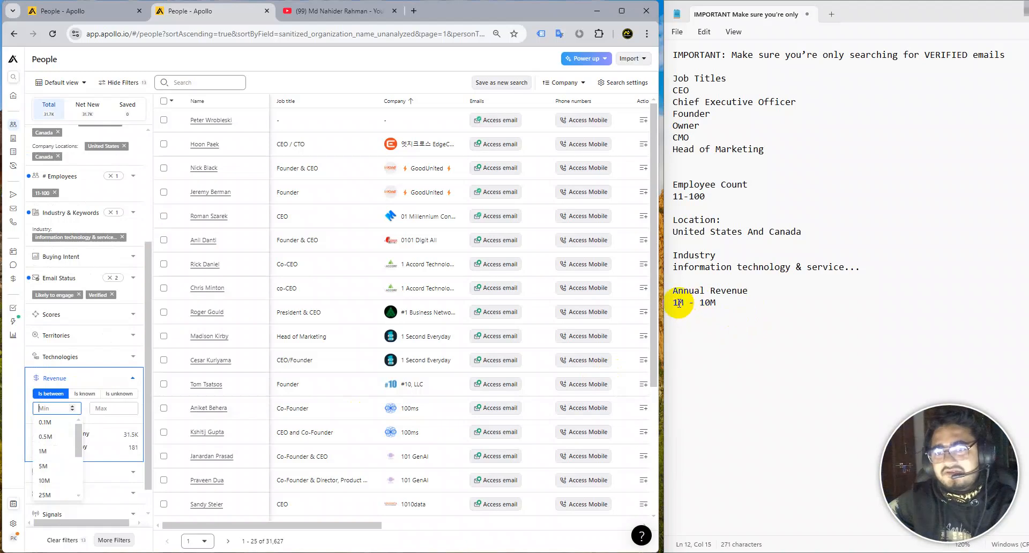
pyautogui.moveTo(674, 302); pyautogui.dragTo(736, 306)
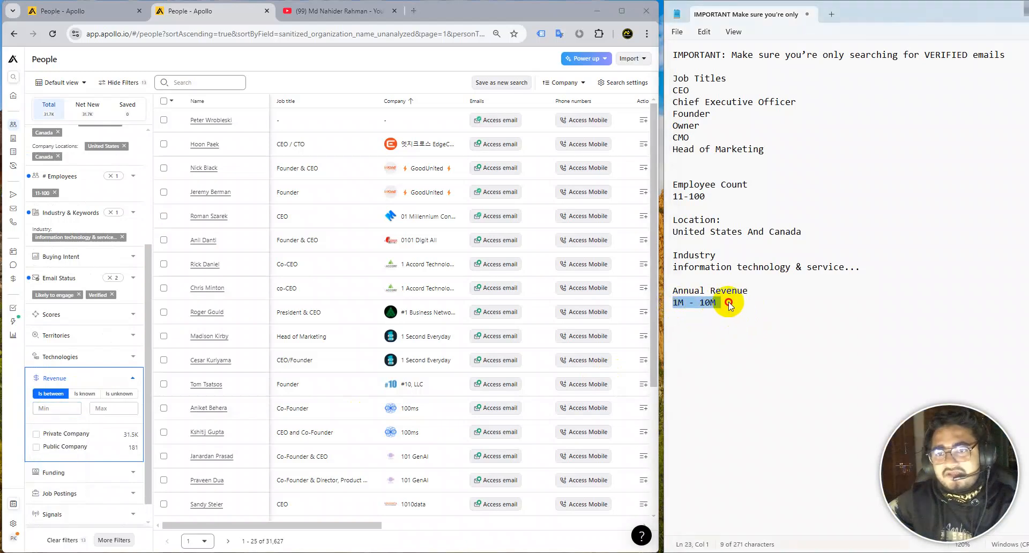
pyautogui.click(52, 408)
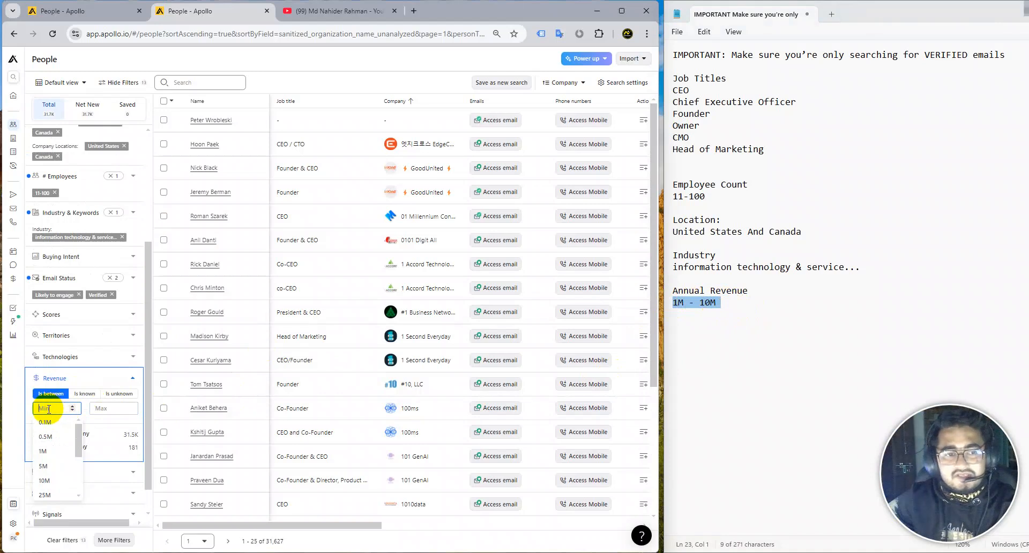
pyautogui.click(45, 451)
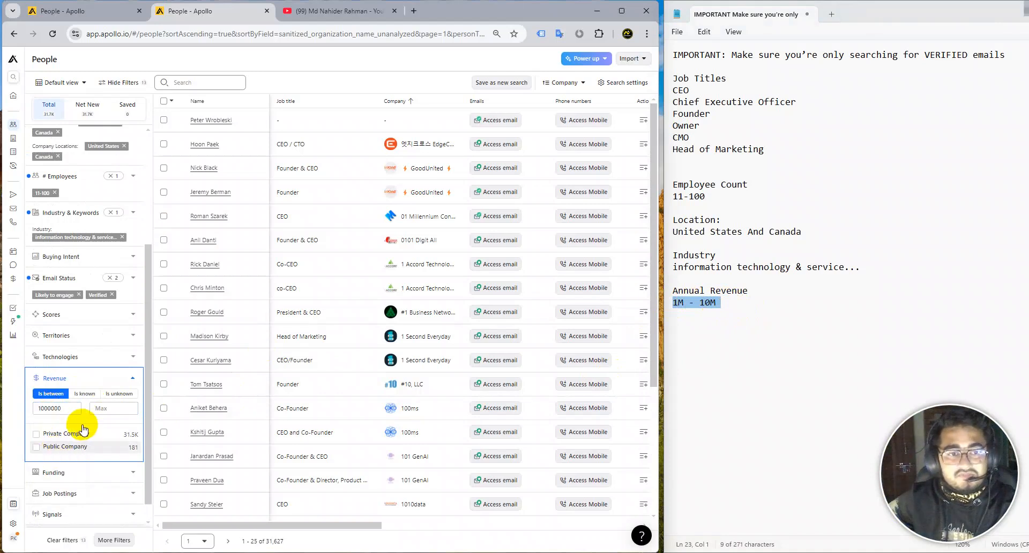
pyautogui.click(115, 408)
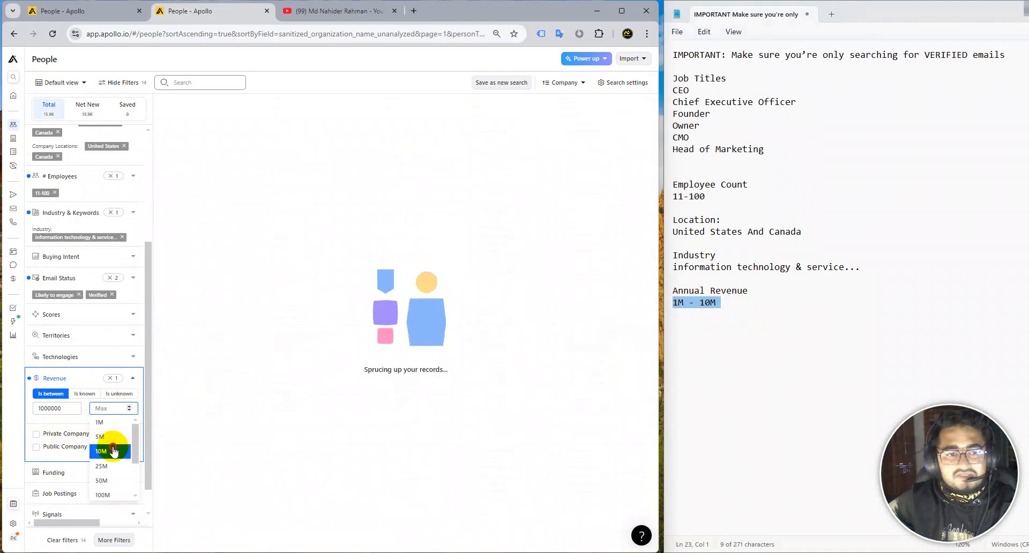
pyautogui.doubleClick(112, 451)
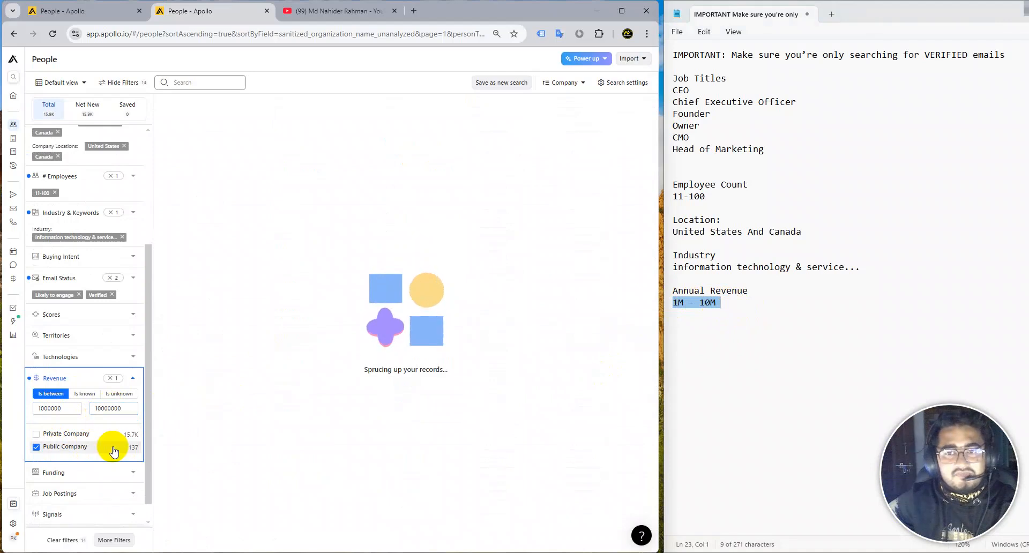
pyautogui.click(52, 378)
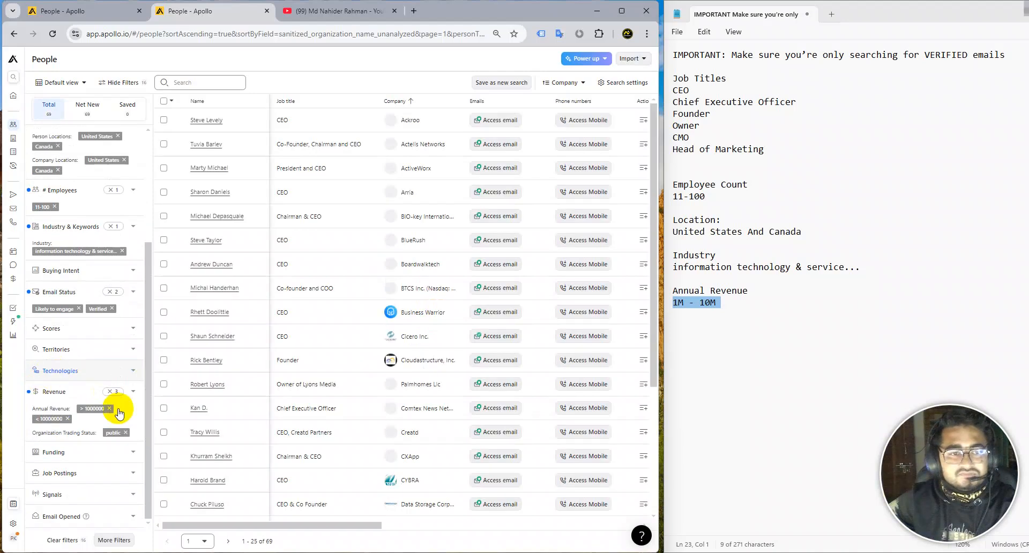
pyautogui.click(126, 433)
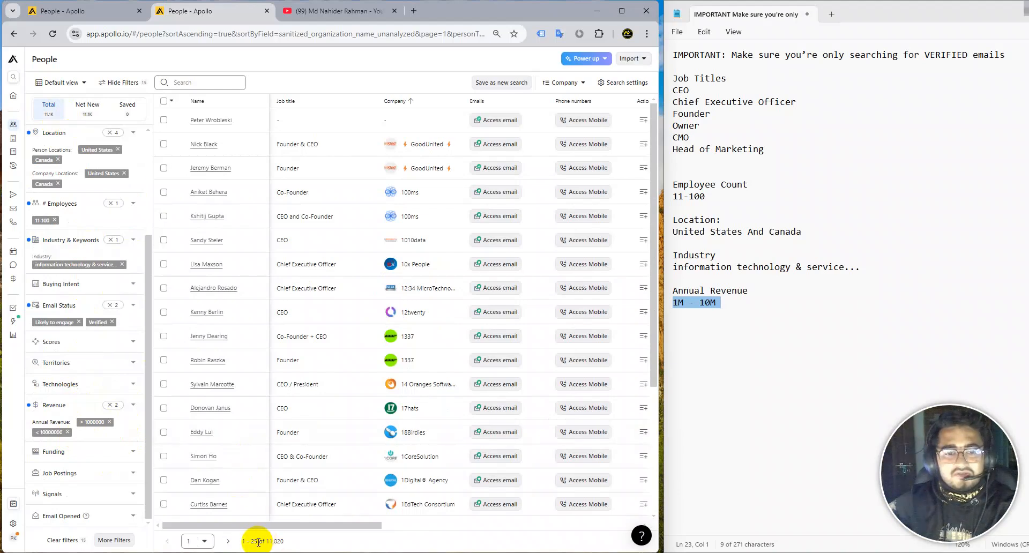
# Review the total number of matching people and the applied filters, with the browser window maximized.
pyautogui.moveTo(241, 542); pyautogui.dragTo(300, 541)
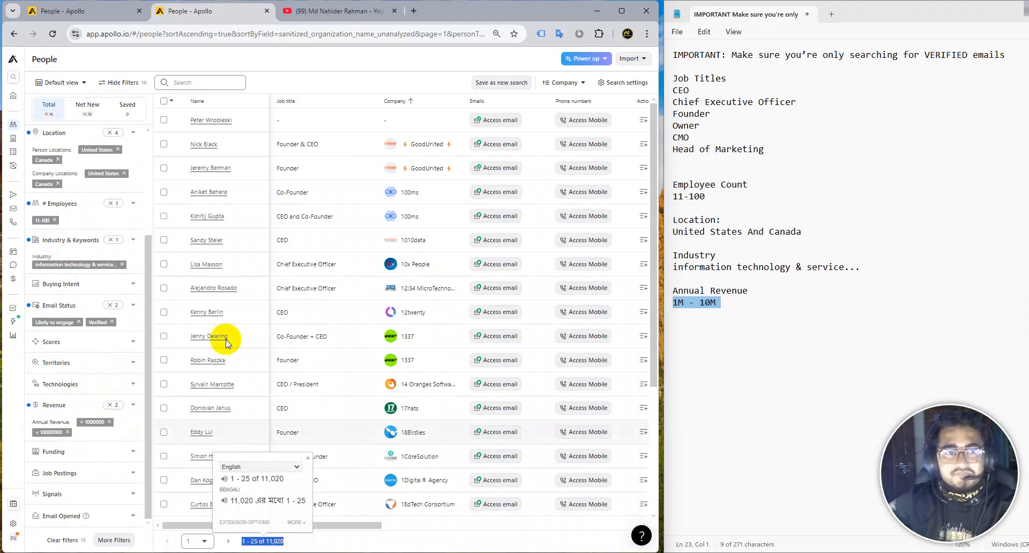
pyautogui.scroll(3, 88, 332)
pyautogui.scroll(-2, 93, 305)
pyautogui.click(623, 12)
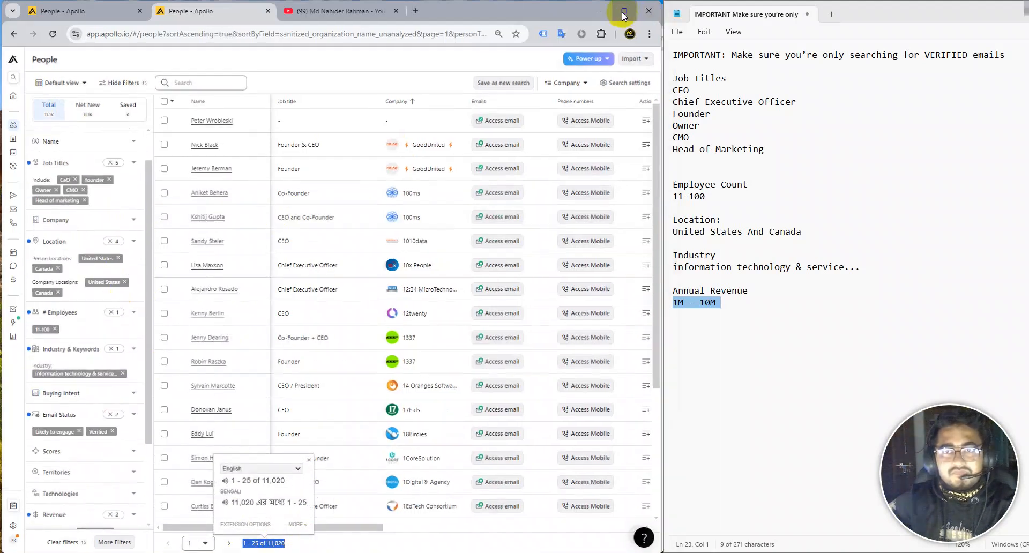